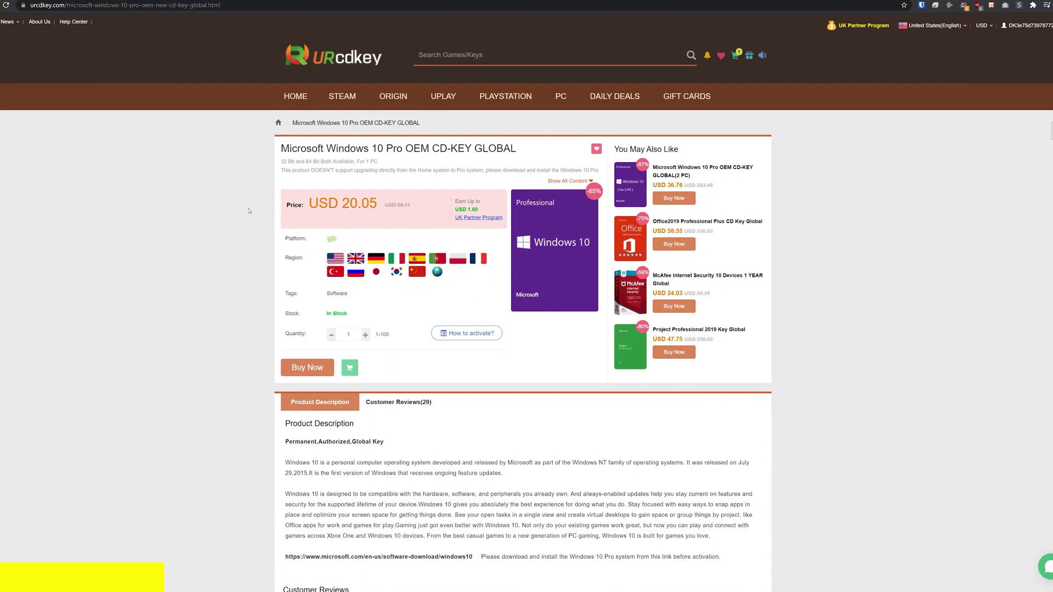
Apply promotion code DB23 to the Microsoft Windows 10 Pro OEM key order and view the purchased order's key
left_click_drag(311, 203, 369, 204)
left_click(348, 202)
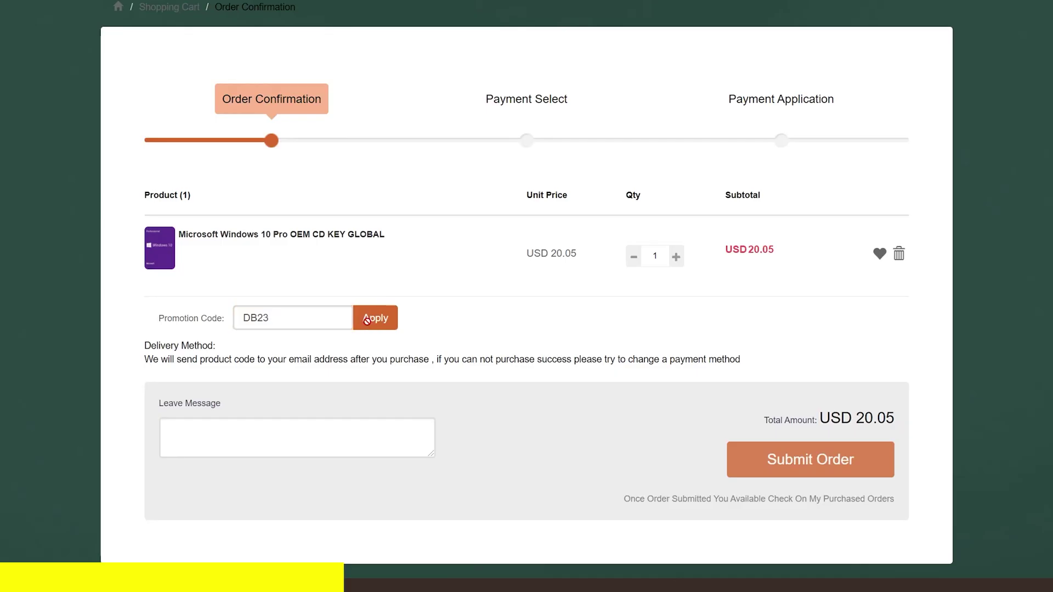
left_click(377, 314)
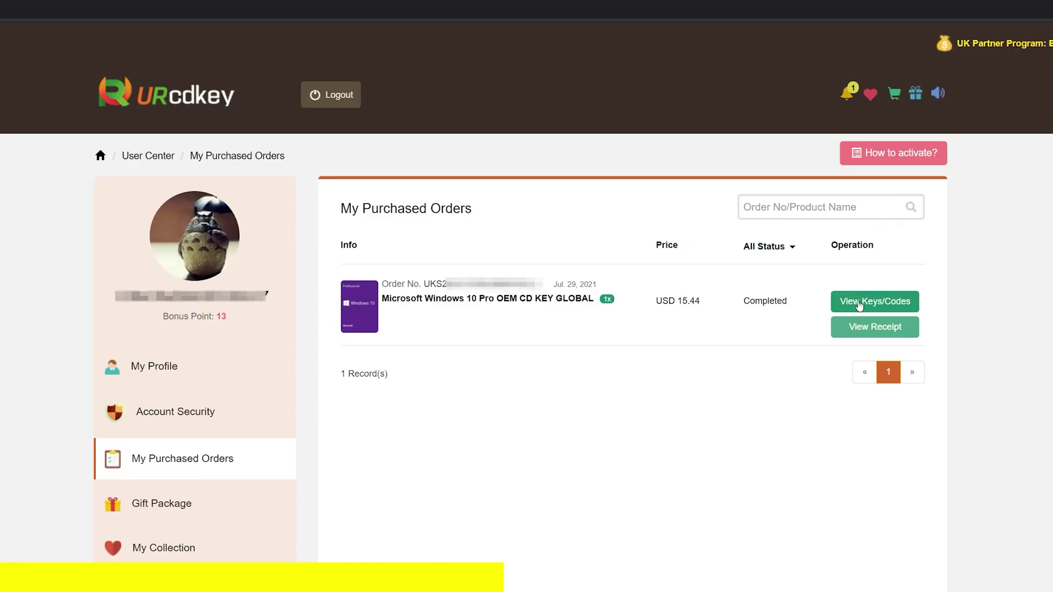
left_click(859, 305)
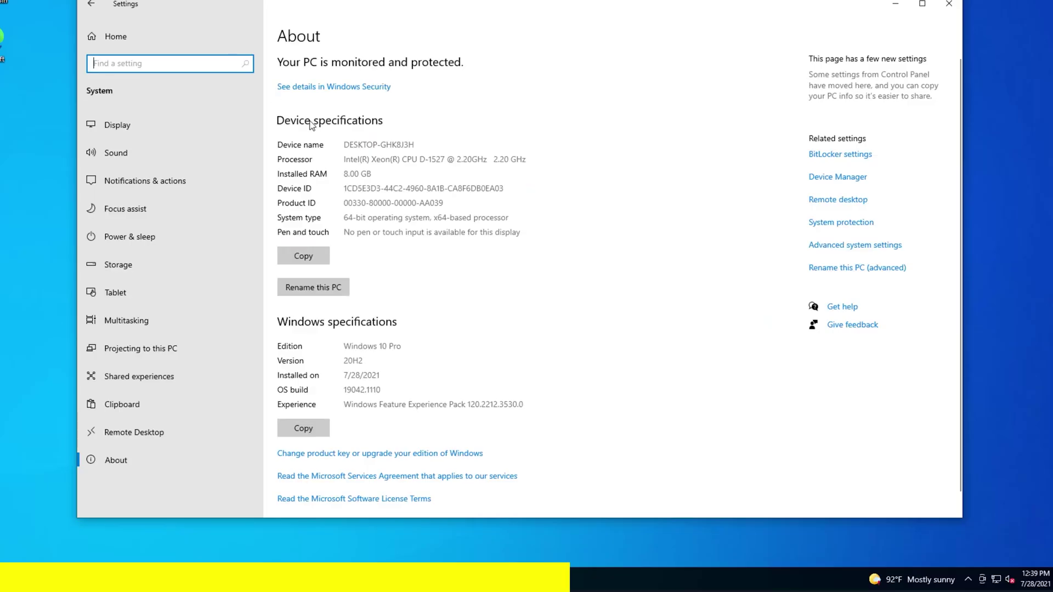
Activate Windows 10 Pro by changing the product key to the purchased one, and check the licence with slmgr.vbs /xpr in Command Prompt
scroll(316, 440, "down", 1)
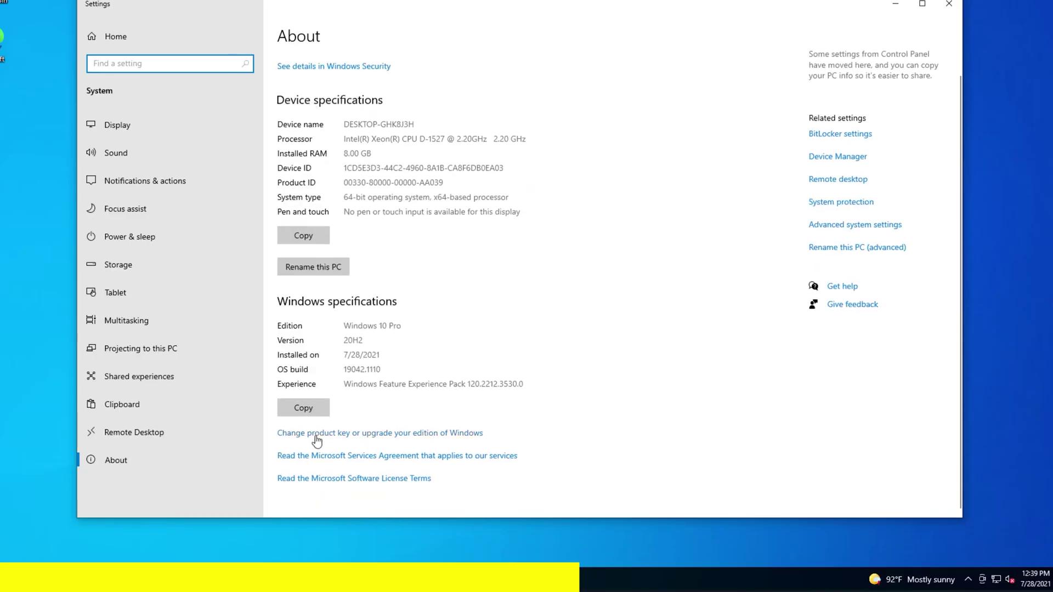
left_click(351, 434)
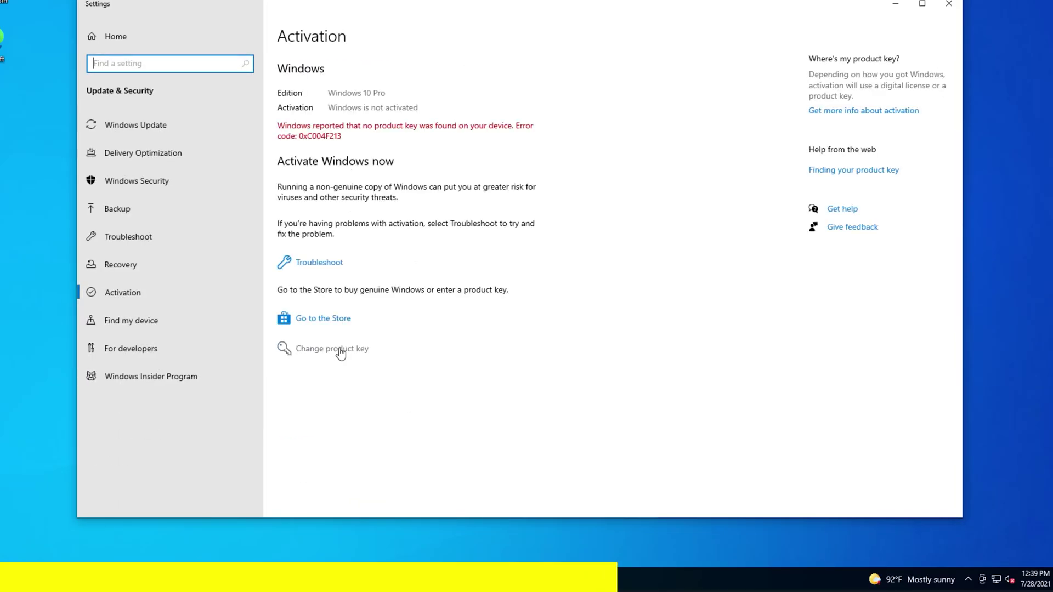
left_click(329, 353)
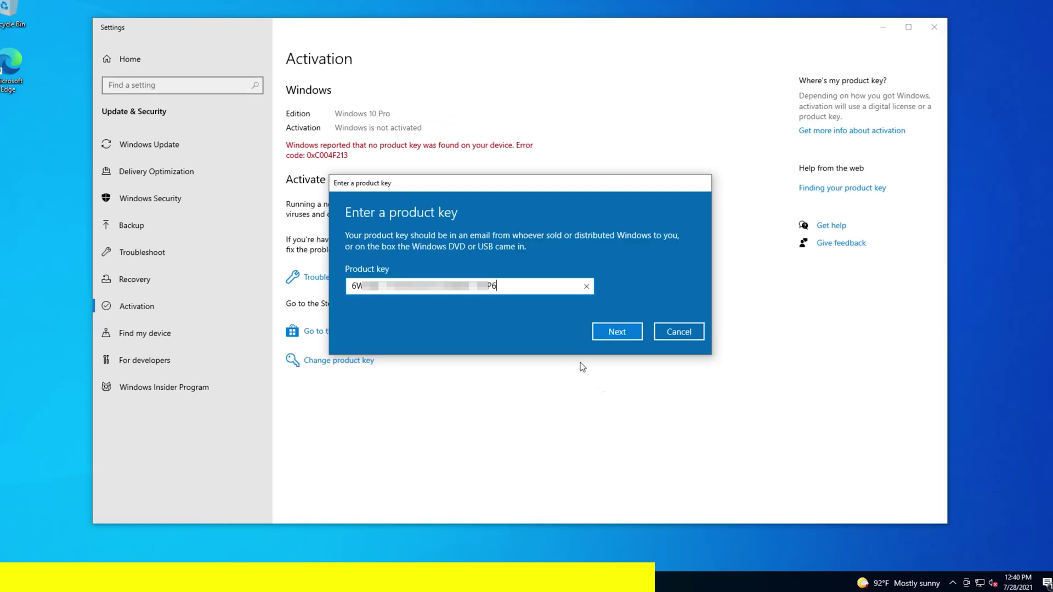
left_click(610, 333)
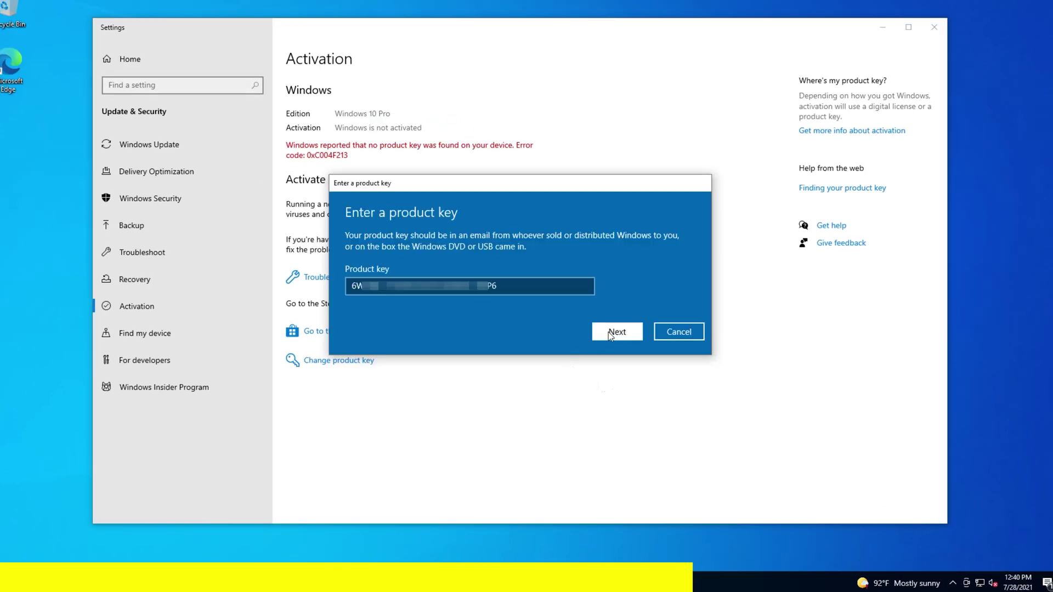
left_click(613, 305)
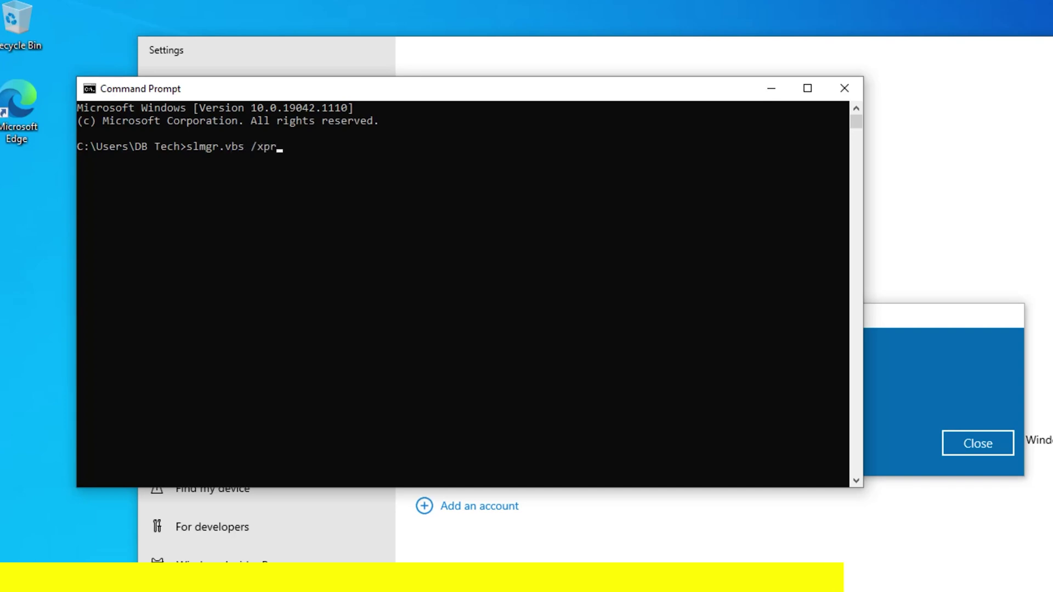
key("Return")
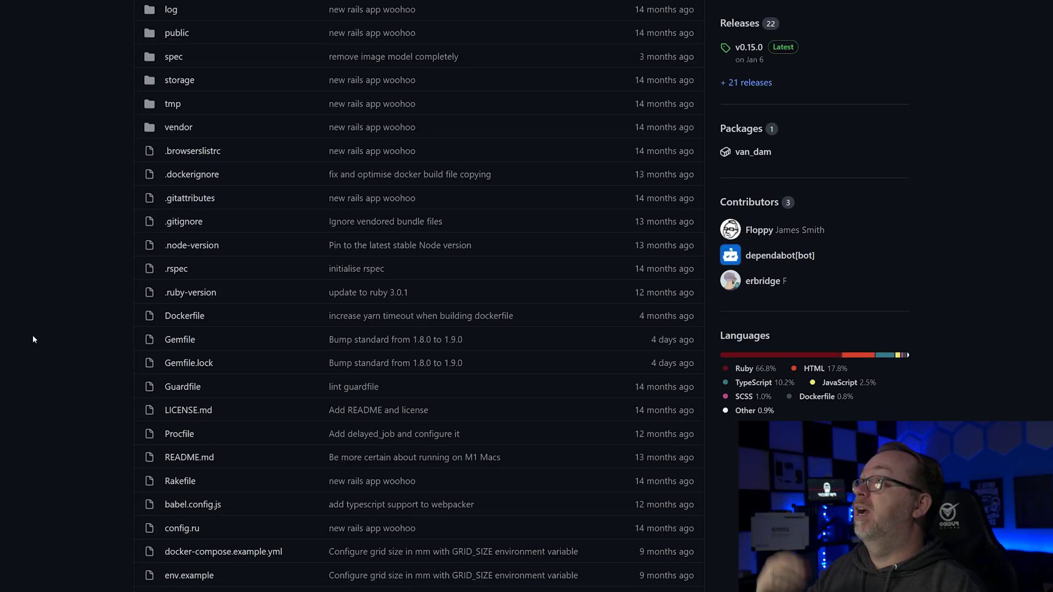
Look through the van_dam GitHub repository's description, file list and README introduction
scroll(32, 334, "up", 6)
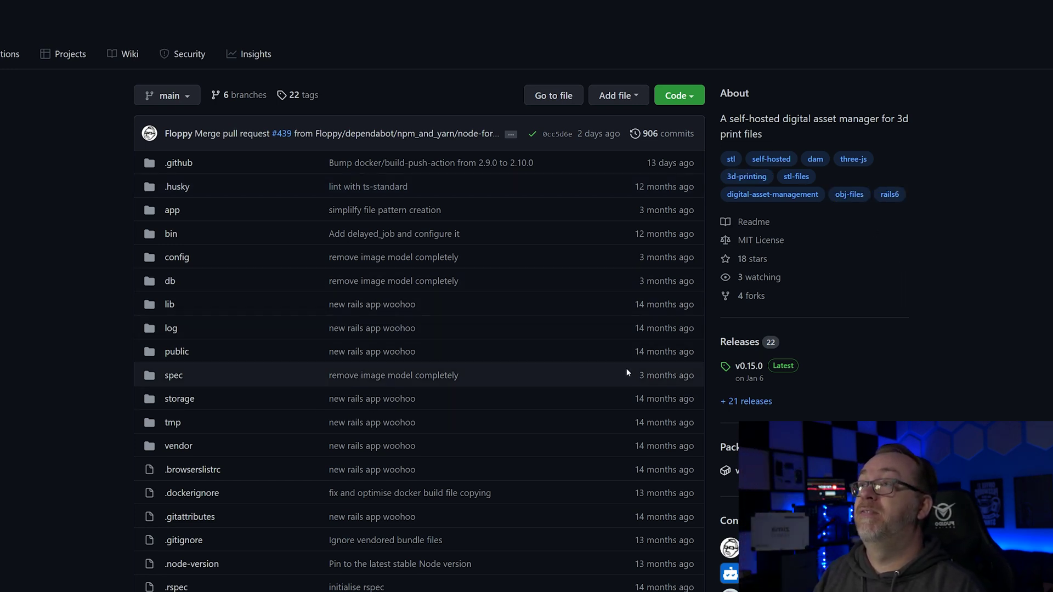
scroll(608, 324, "down", 1)
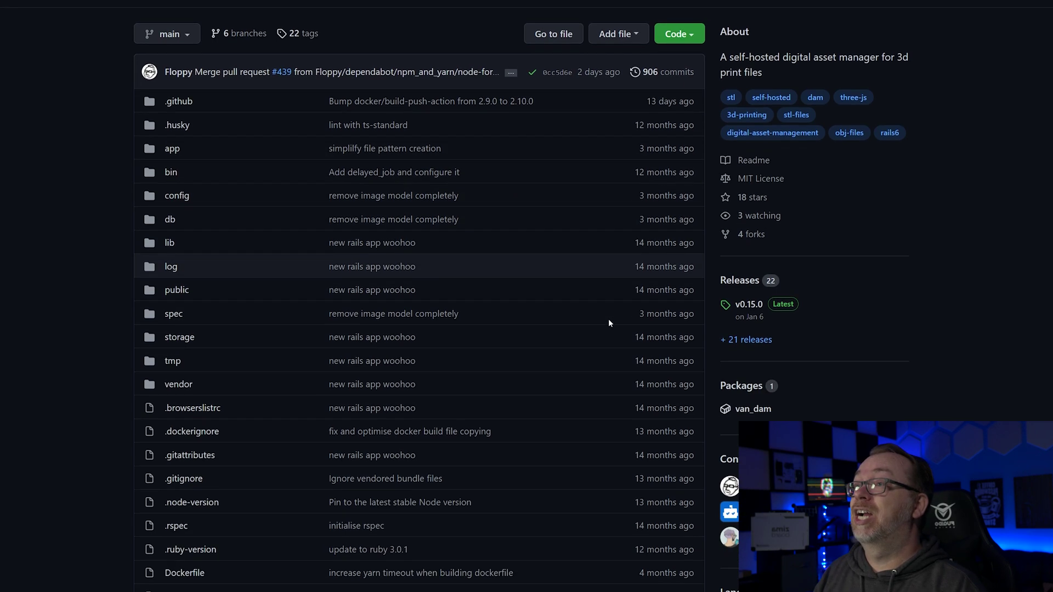
scroll(601, 497, "down", 4)
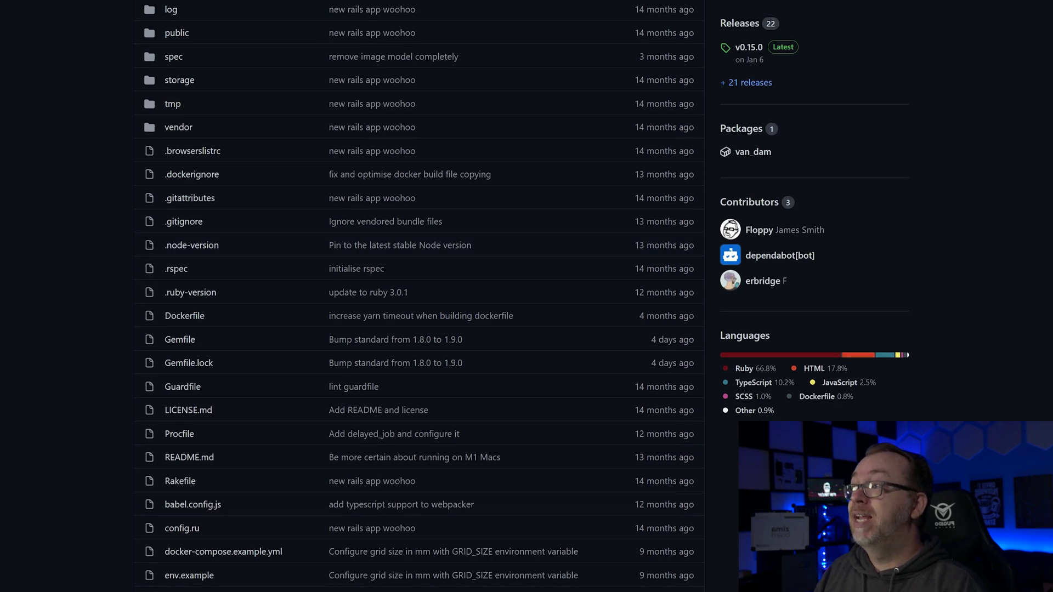
scroll(604, 155, "down", 7)
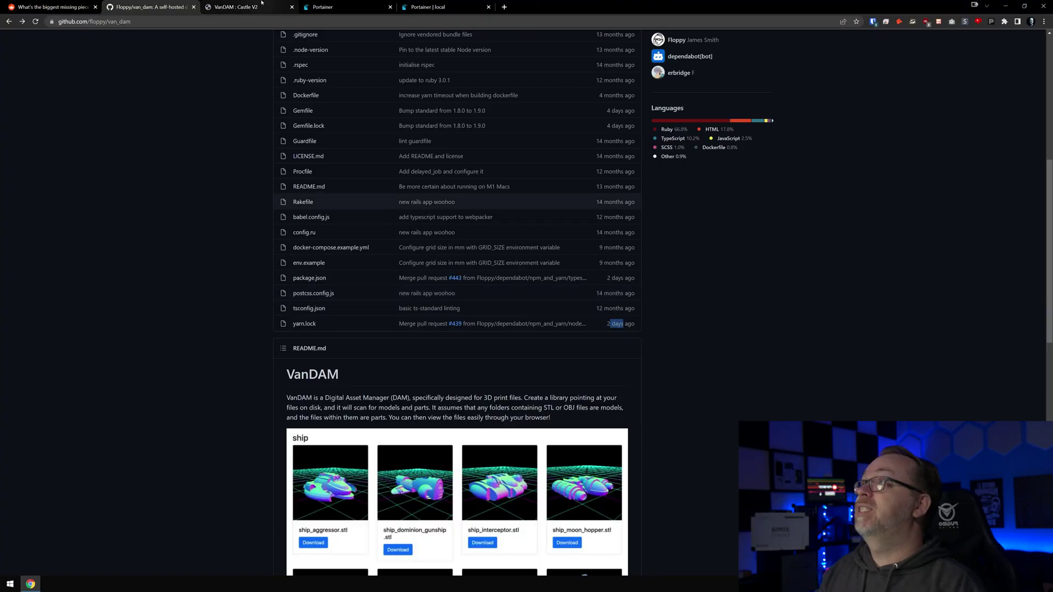
In VanDAM's library, open the Castle V2 file of the Aquarium Castle Gate model and inspect it from several angles
left_click(239, 4)
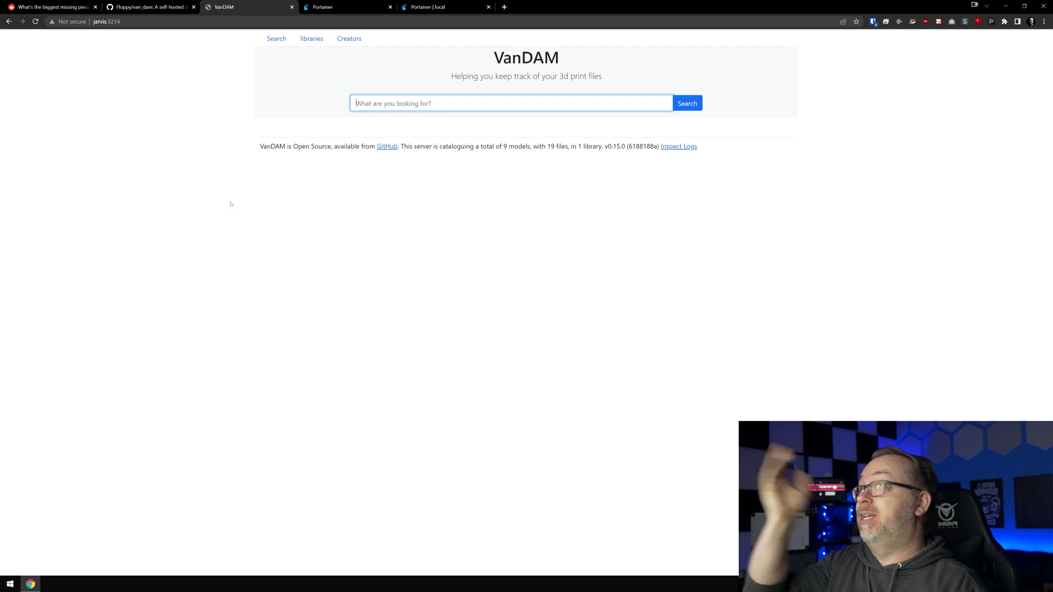
left_click(304, 43)
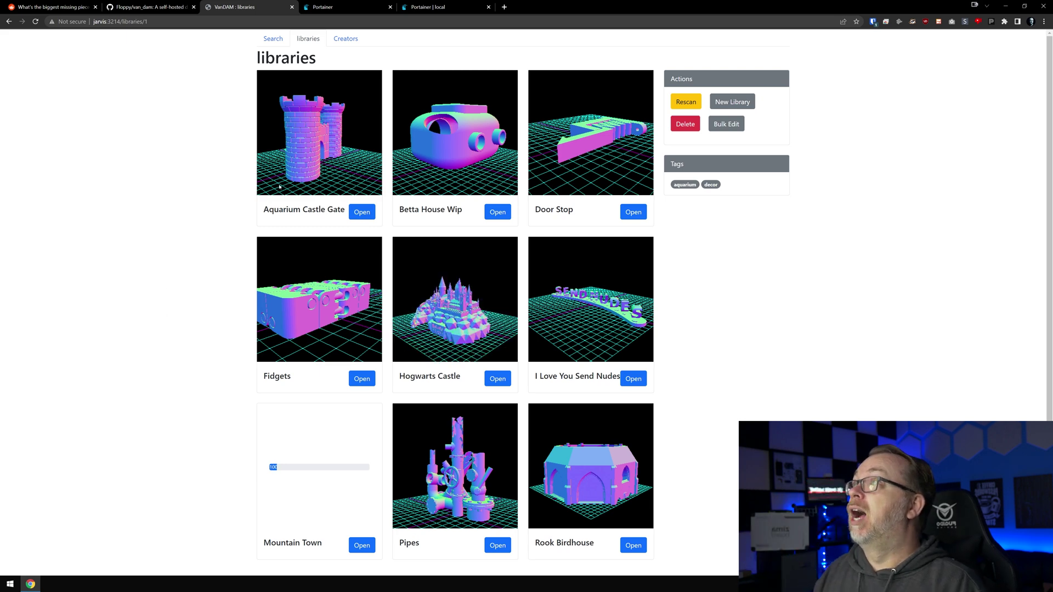
left_click(362, 213)
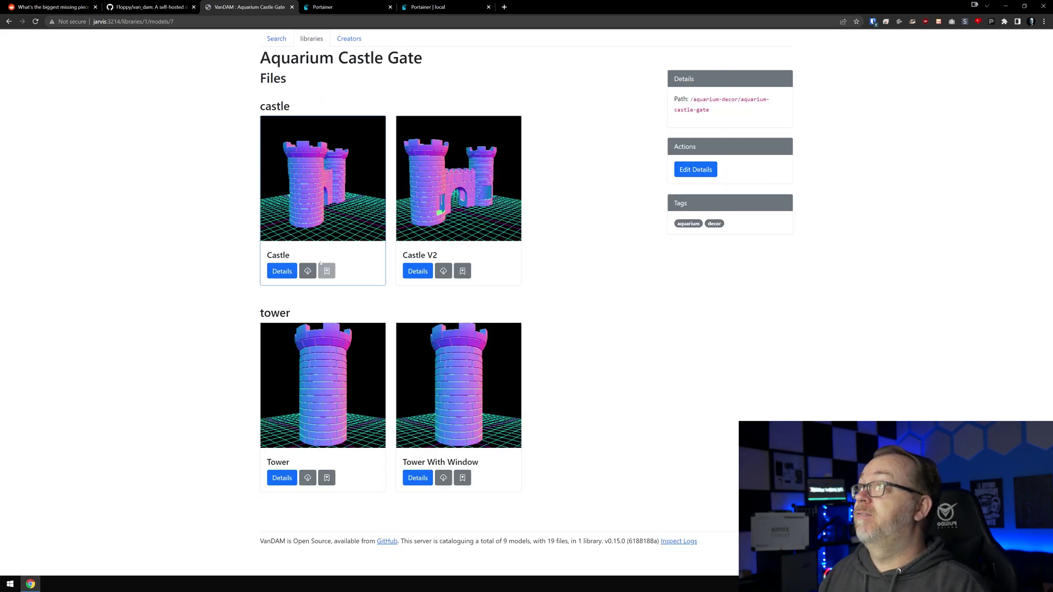
left_click(416, 271)
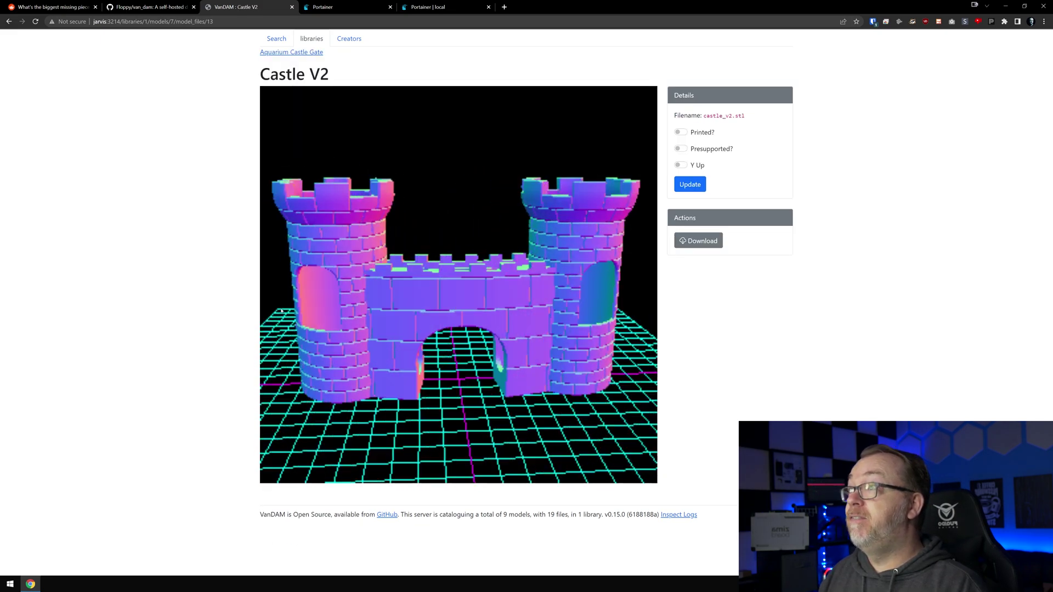
left_click_drag(472, 341, 519, 309)
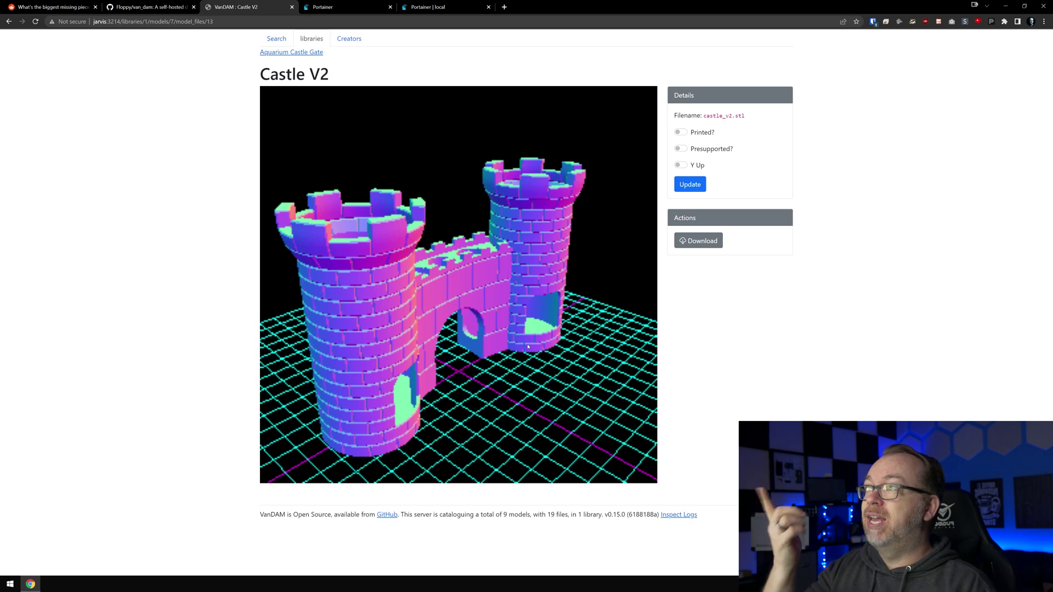
left_click_drag(559, 344, 502, 309)
Return to the library, open the details of the I Love You Send Nudes file and inspect its lettering from both sides
key("alt+Left")
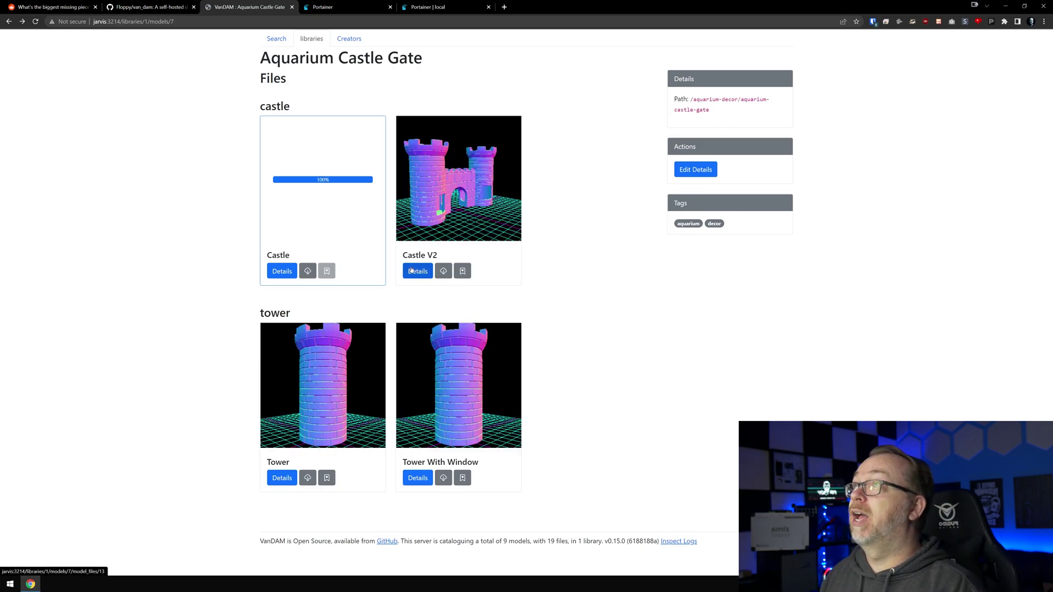
key("alt+Left")
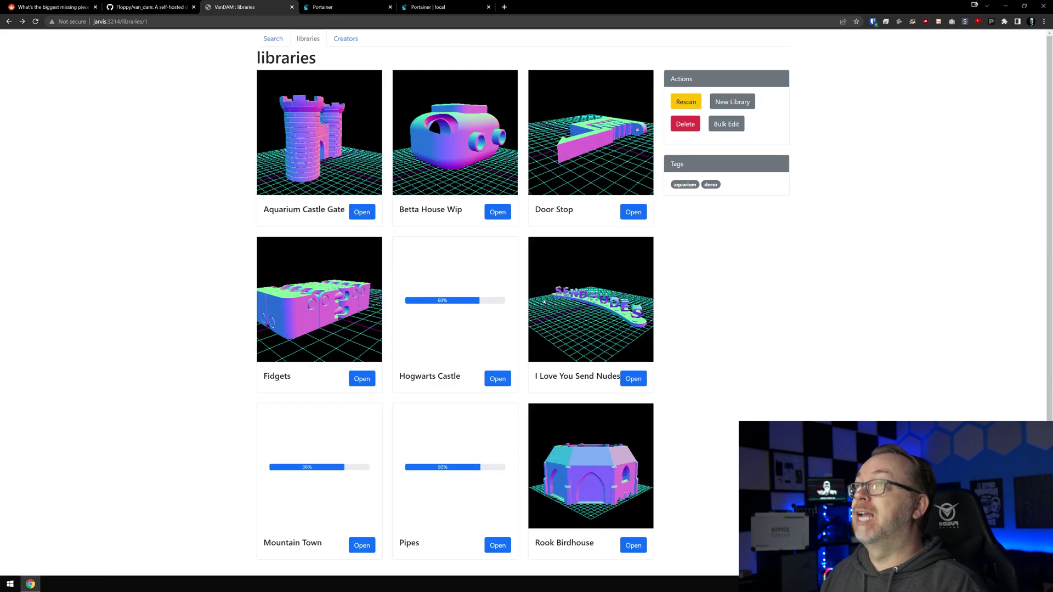
left_click(632, 380)
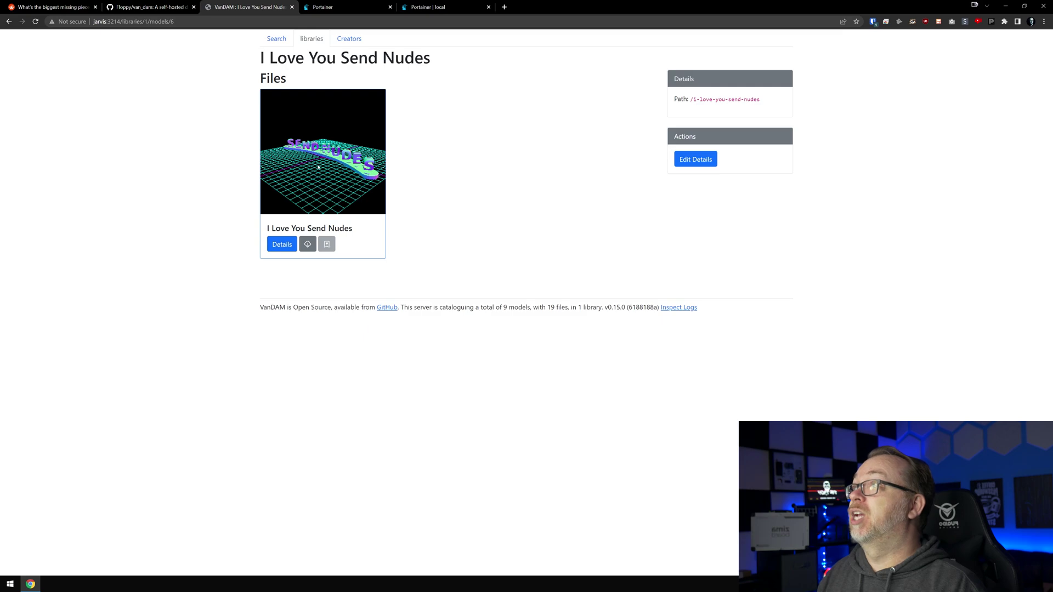
left_click(281, 244)
left_click_drag(496, 319, 469, 307)
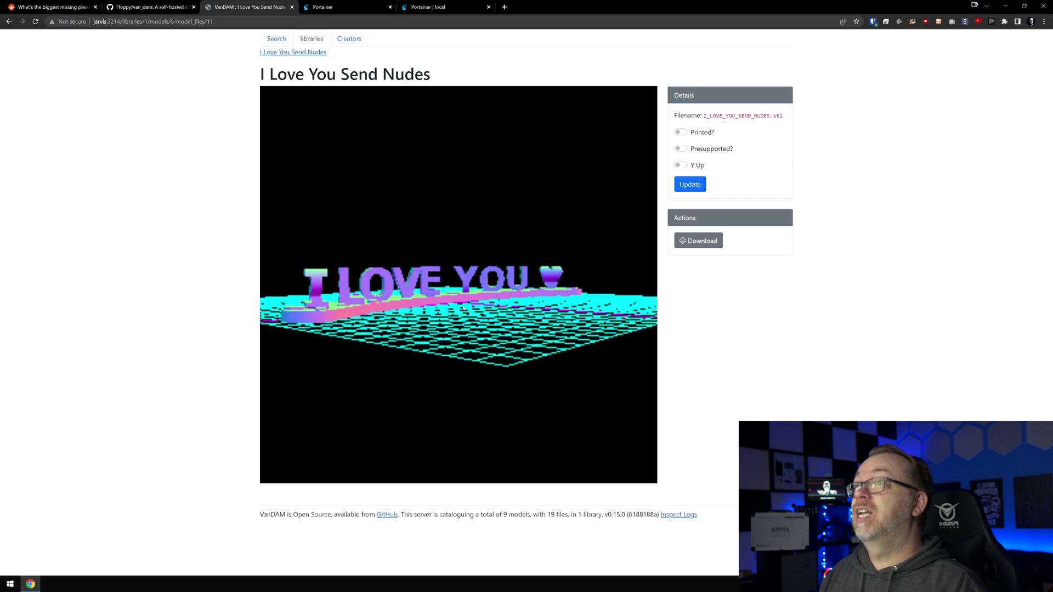
left_click_drag(459, 324, 526, 336)
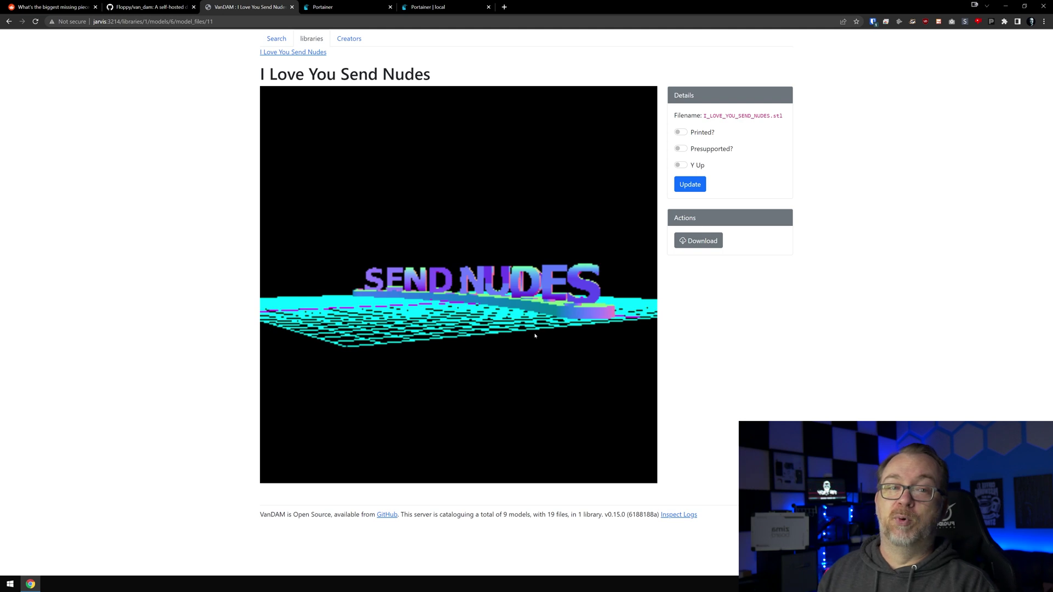
left_click_drag(536, 324, 455, 339)
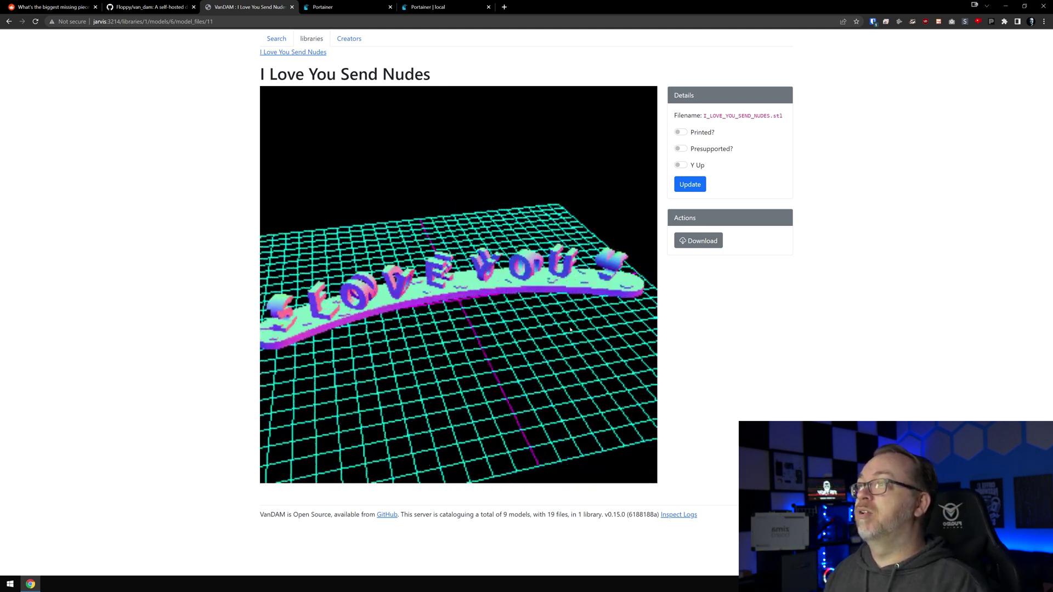
left_click_drag(570, 330, 369, 243)
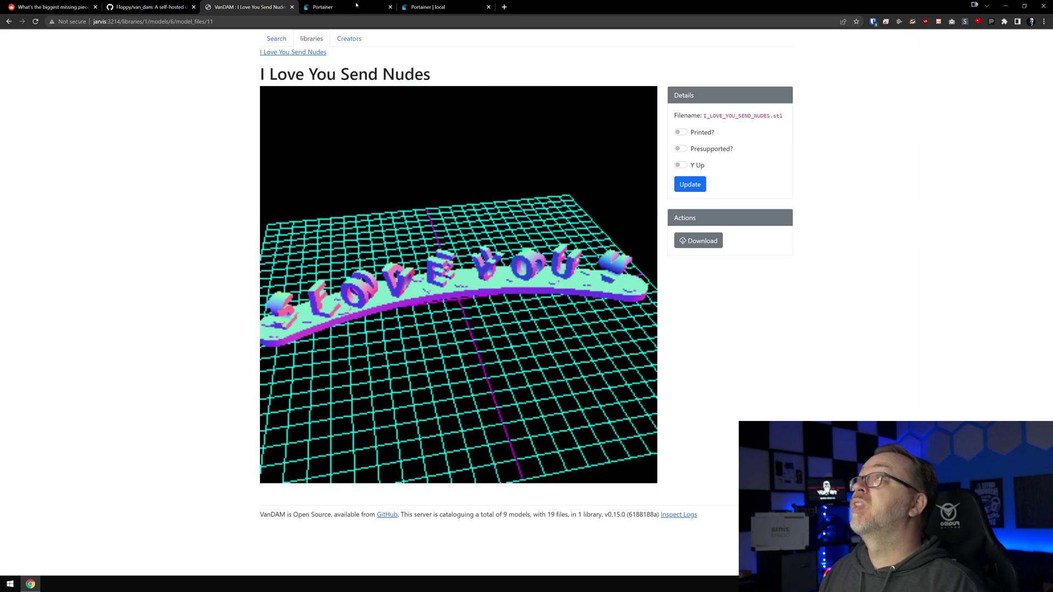
View the library's model overview and the Creators list, and return to the library
left_click(308, 39)
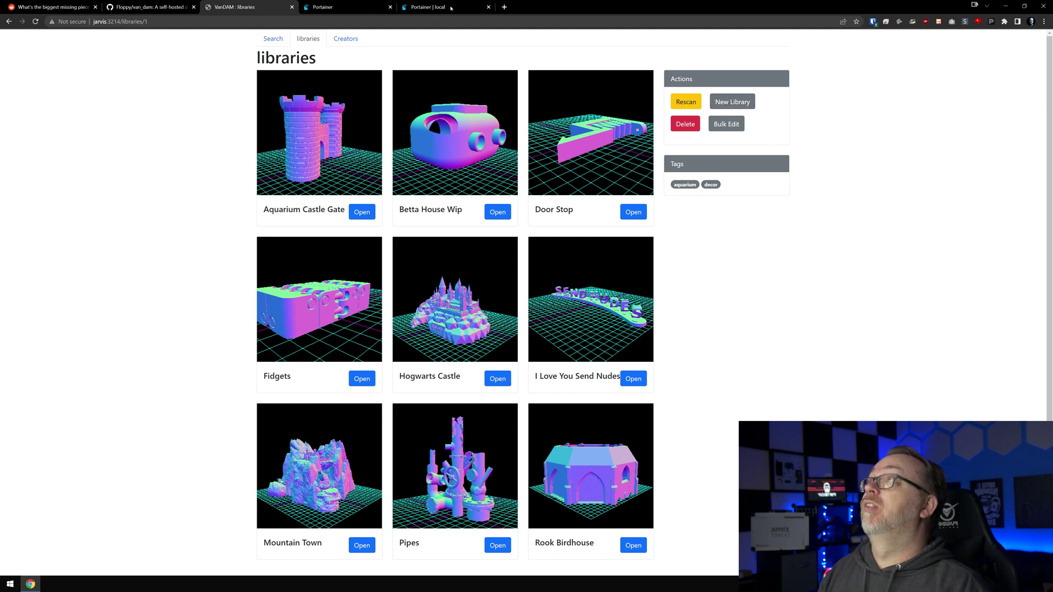
left_click(344, 39)
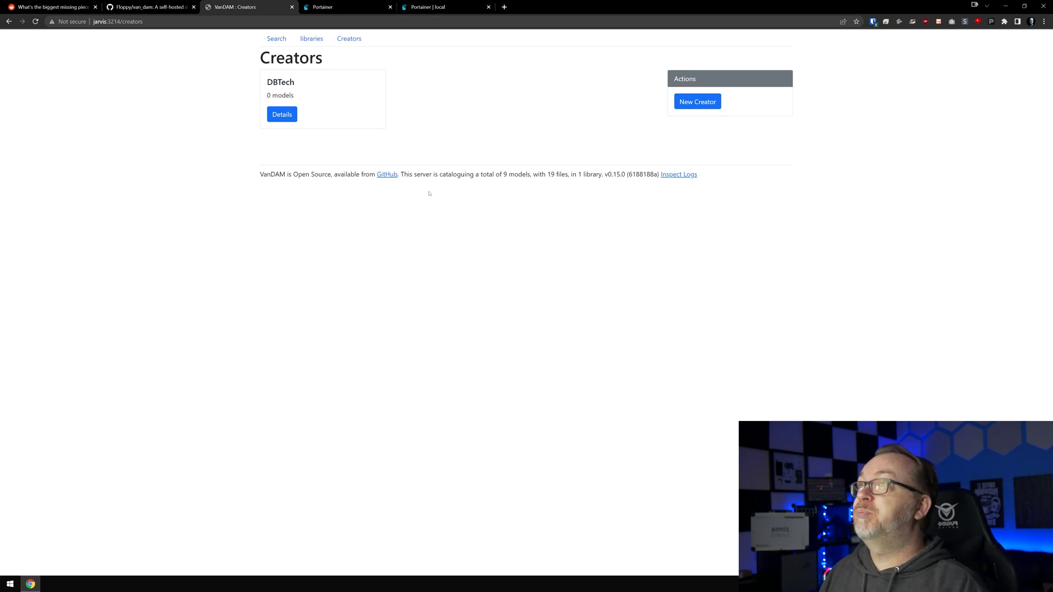
key("alt+Left")
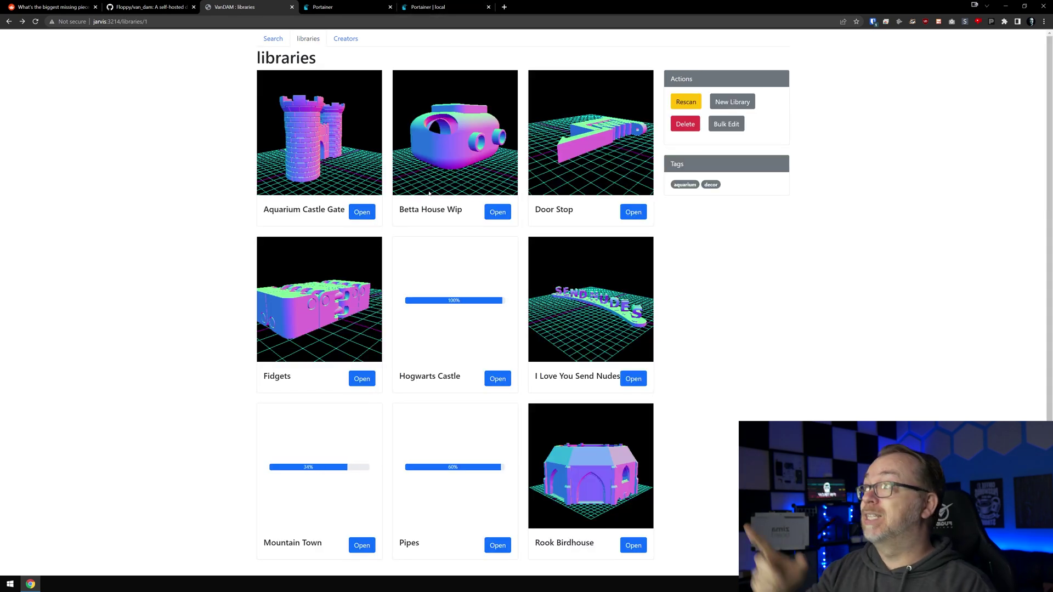
Open docker-compose.example.yml in the van_dam GitHub repository and highlight the app's image tag and host port 3214
left_click(148, 7)
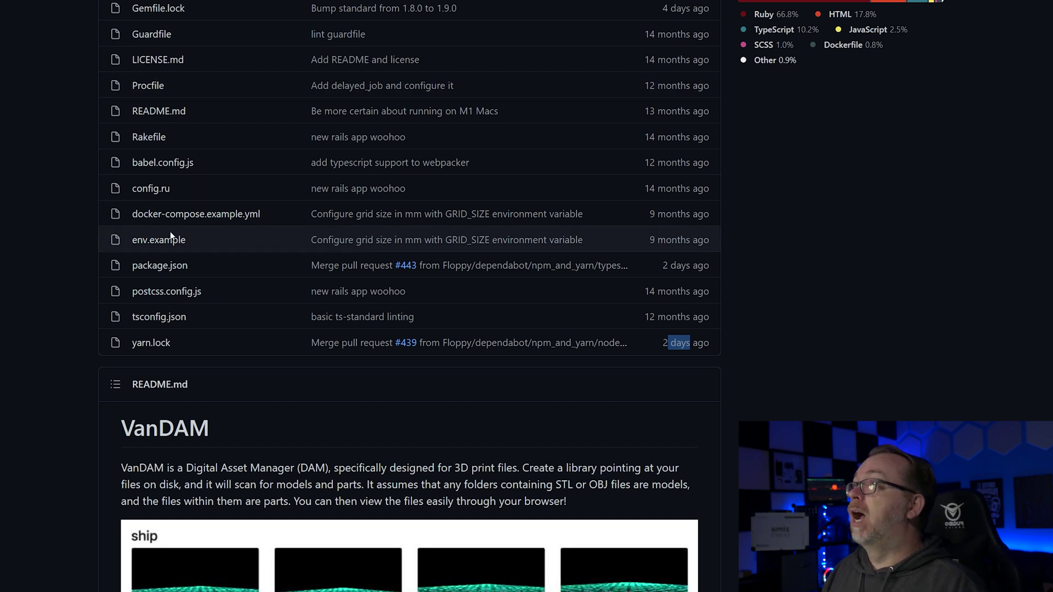
left_click(230, 216)
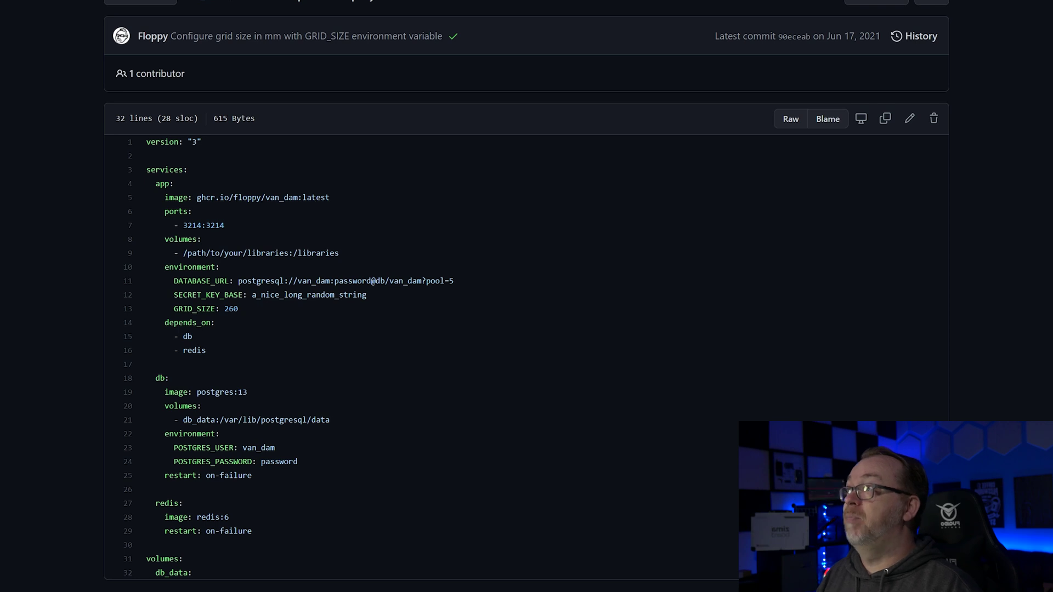
left_click_drag(266, 197, 321, 198)
left_click(321, 197)
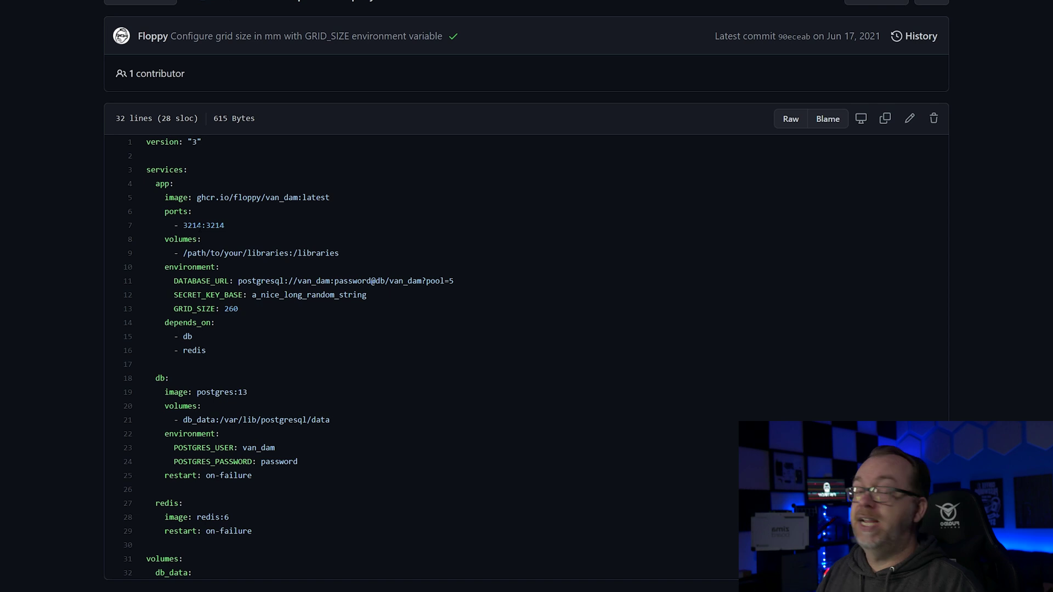
double_click(191, 225)
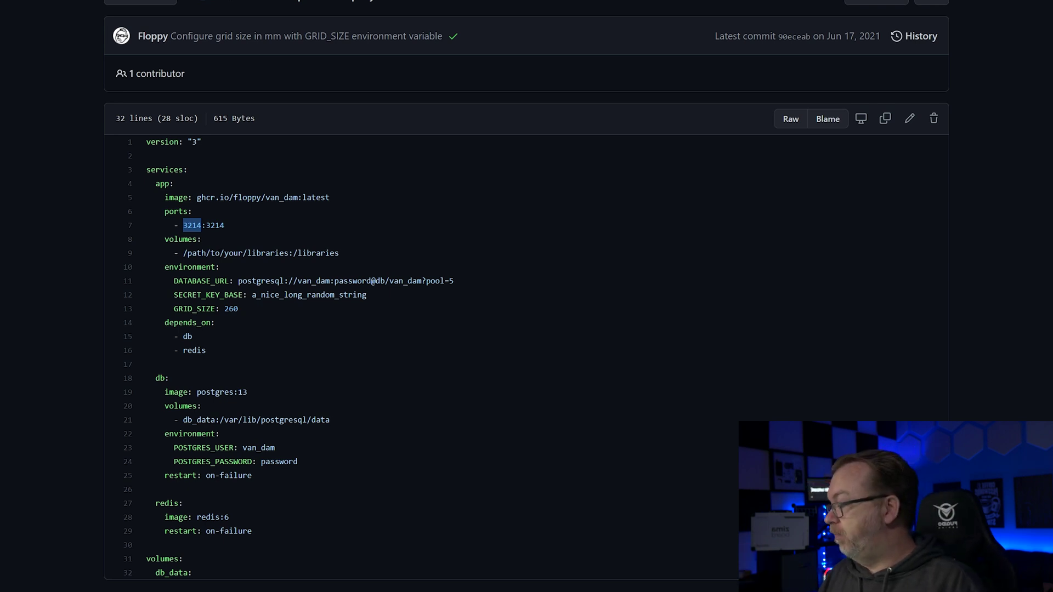
Switch to File Explorer and open the STLManager folder in the Data share on studiolab
key("alt+Tab")
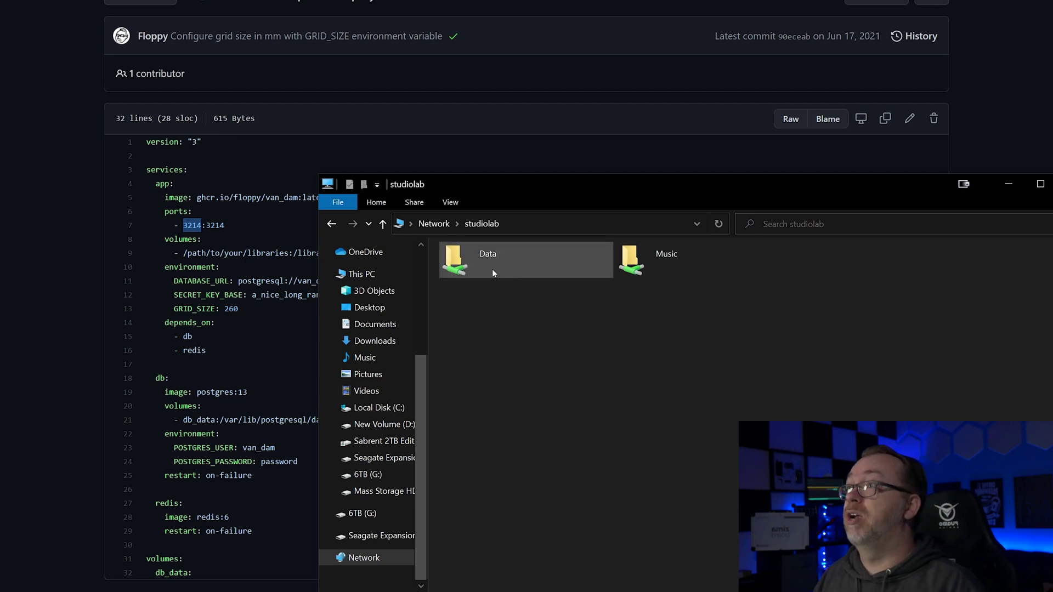
double_click(479, 260)
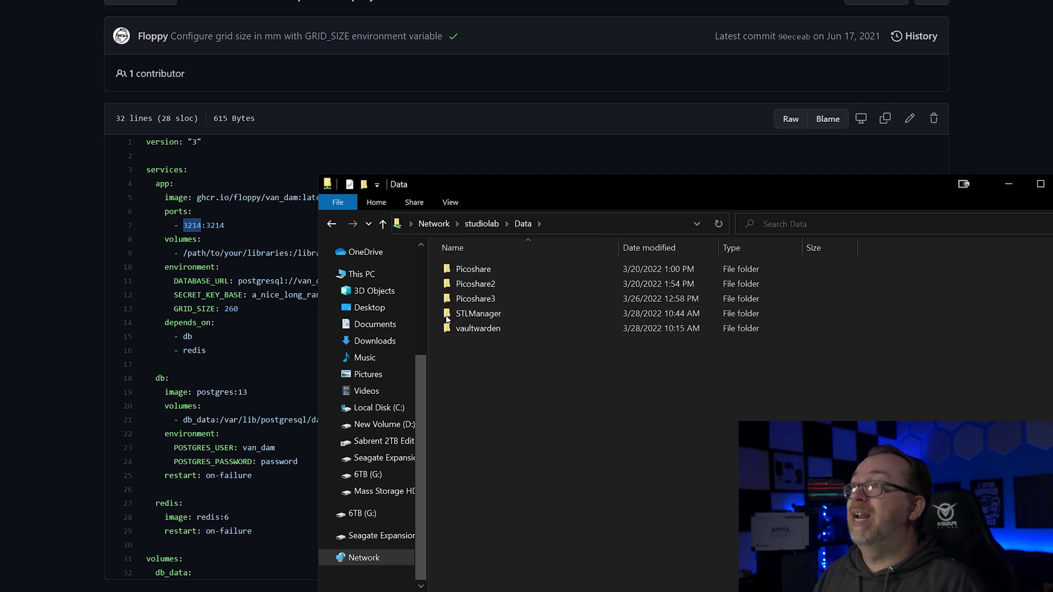
double_click(455, 315)
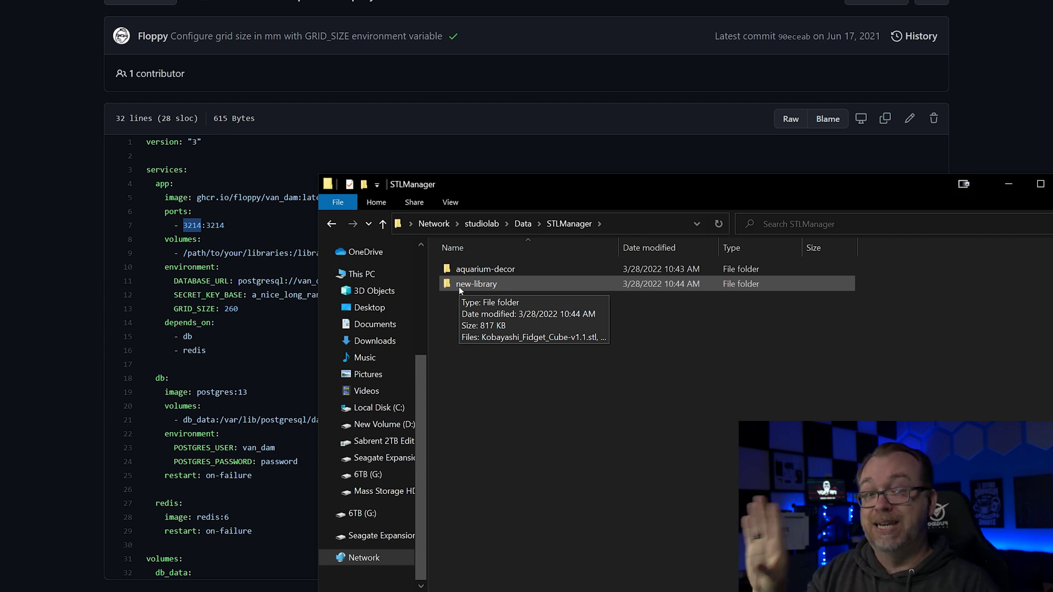
Look inside the aquarium-decor and new-library folders, return to STLManager, and switch back to the compose file on GitHub
key("Up")
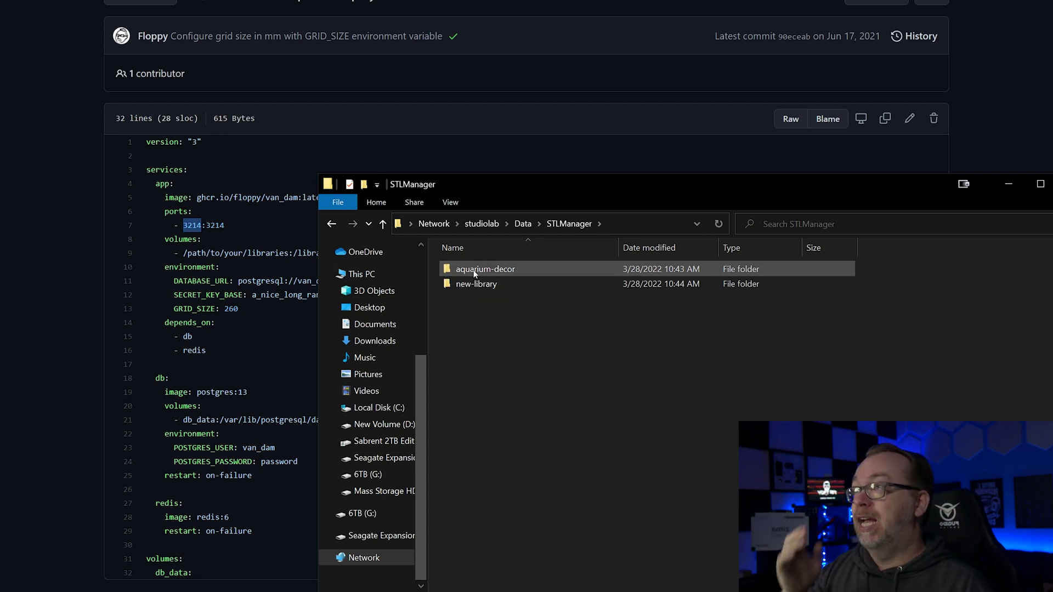
key("Return")
key("alt+Up")
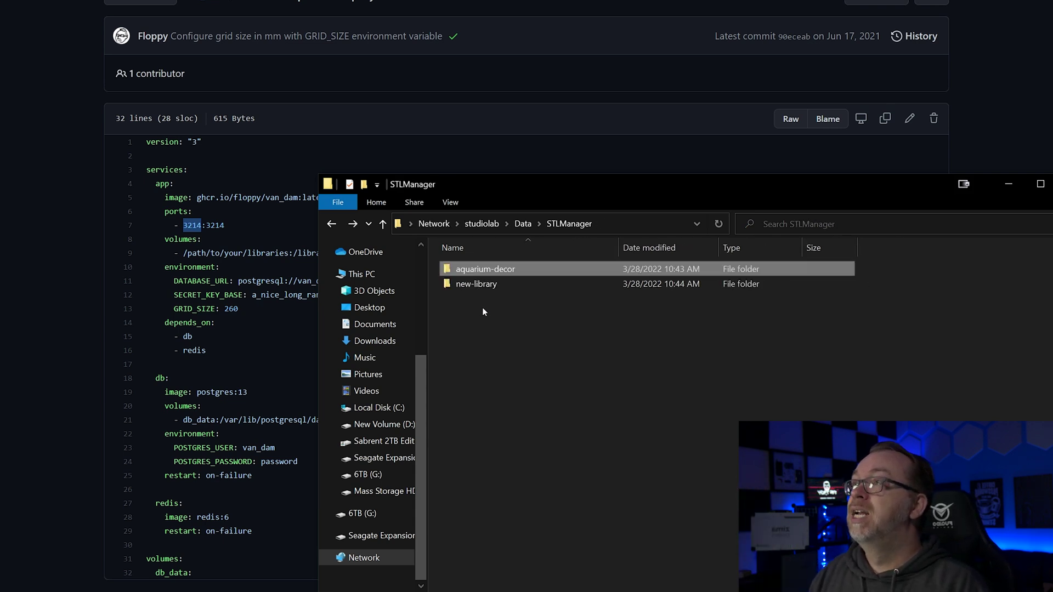
key("Return")
key("alt+Up")
double_click(475, 279)
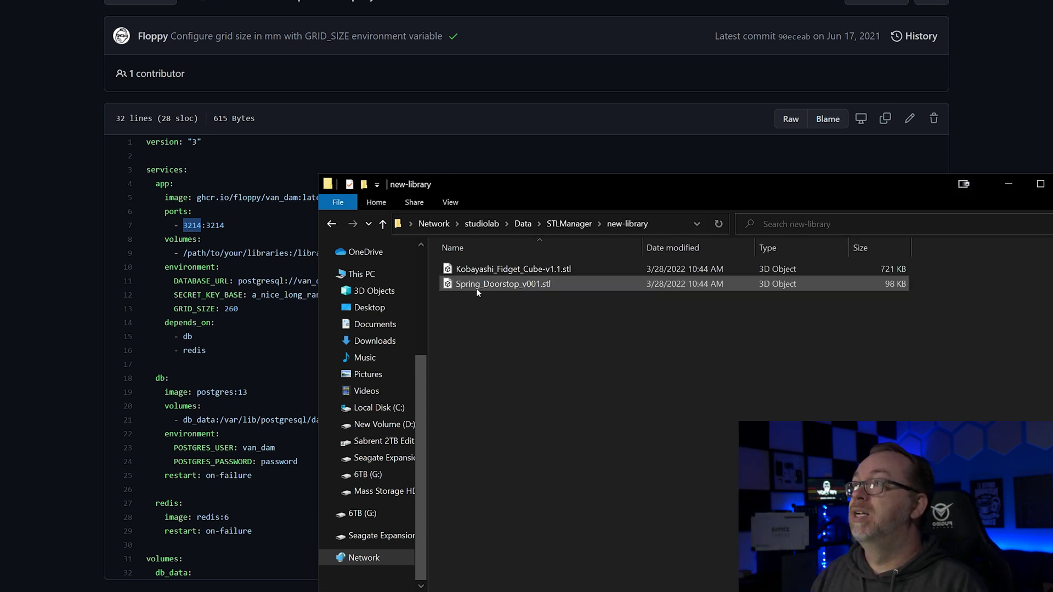
key("alt+Up")
left_click(67, 350)
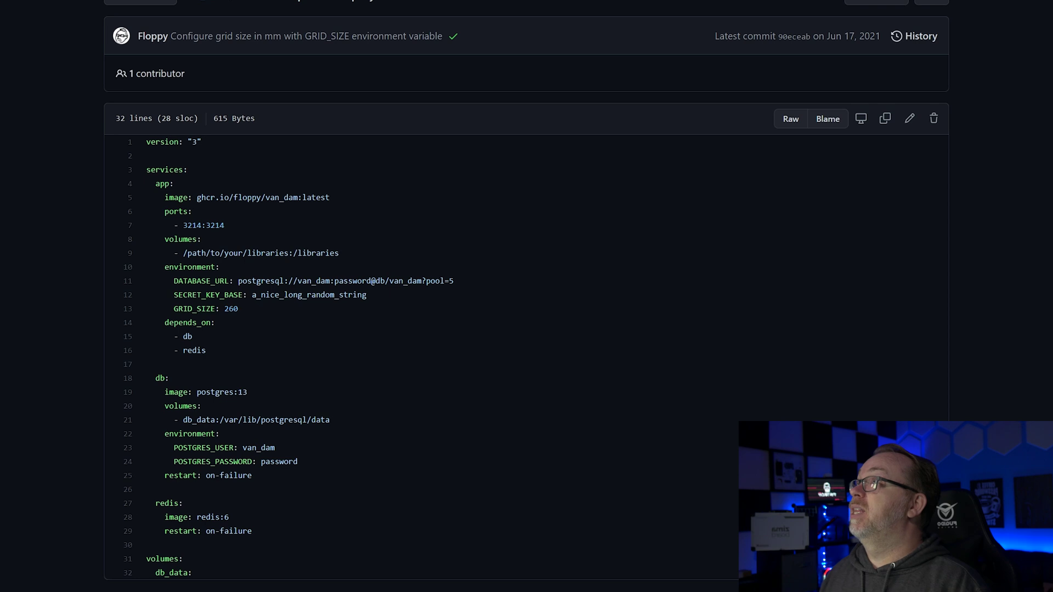
Switch to Portainer and start a new stack named stlmanager, pasting the van_dam compose file with Data/STLManager mapped to /libraries
left_click(415, 4)
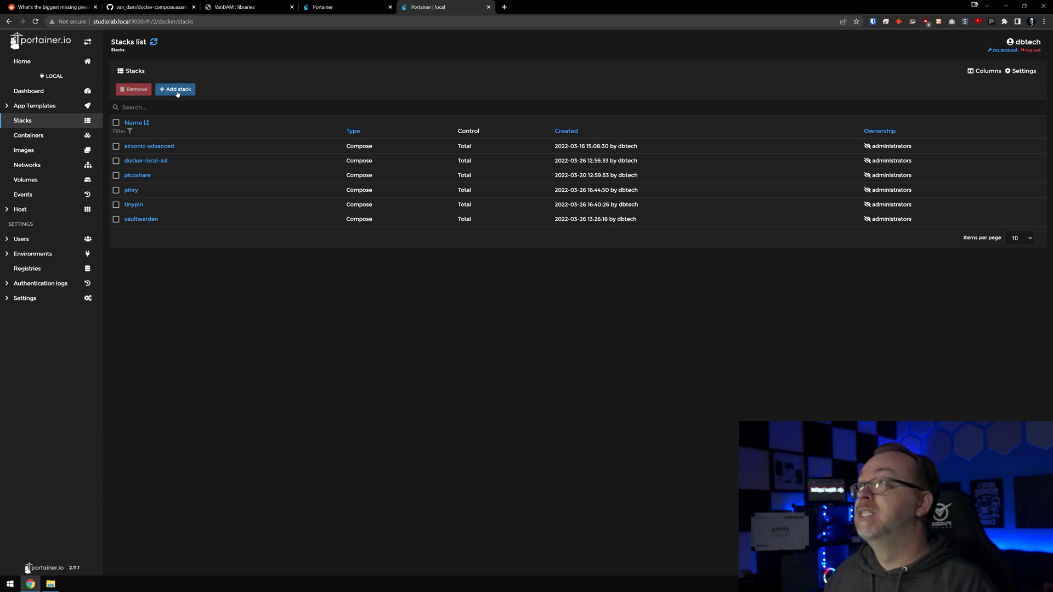
left_click(176, 89)
left_click(216, 252)
key("ctrl+v")
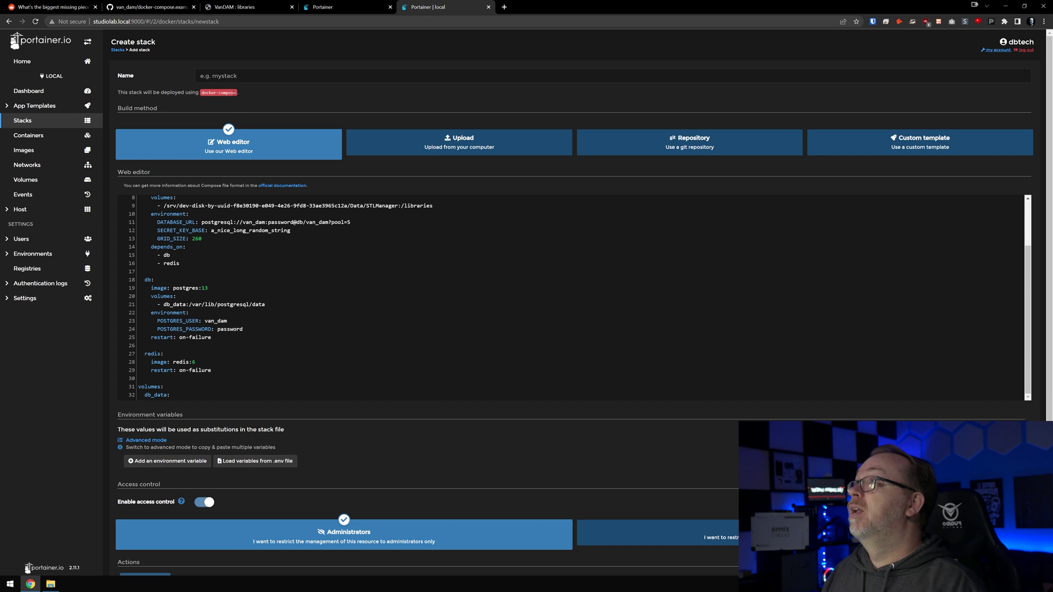
left_click(329, 76)
type("stlmanager")
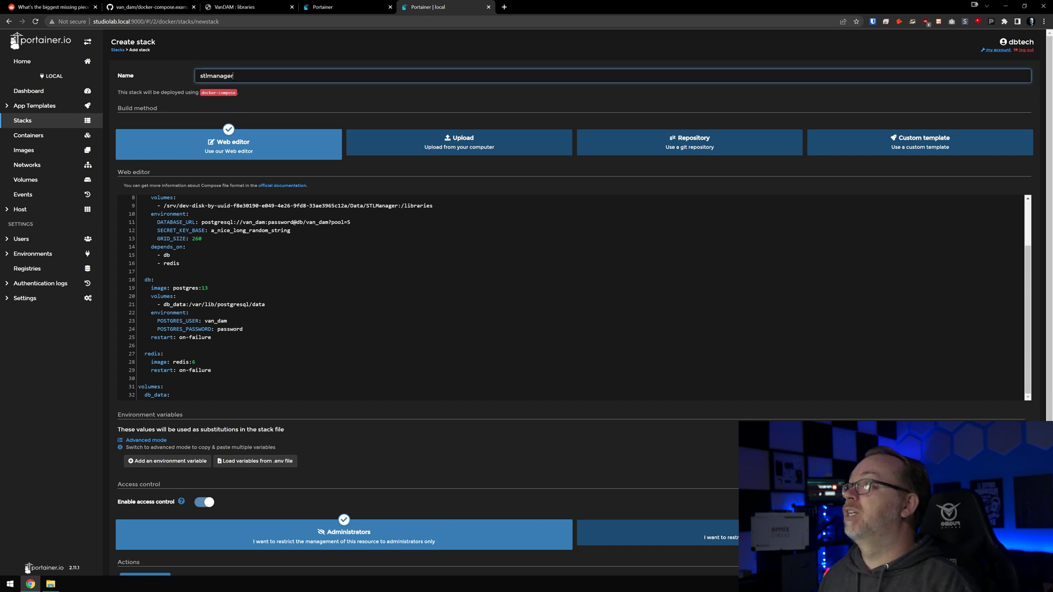
Highlight the host path of the app's library volume in the compose text and compare it with the STLManager folder in File Explorer
scroll(182, 239, "up", 2)
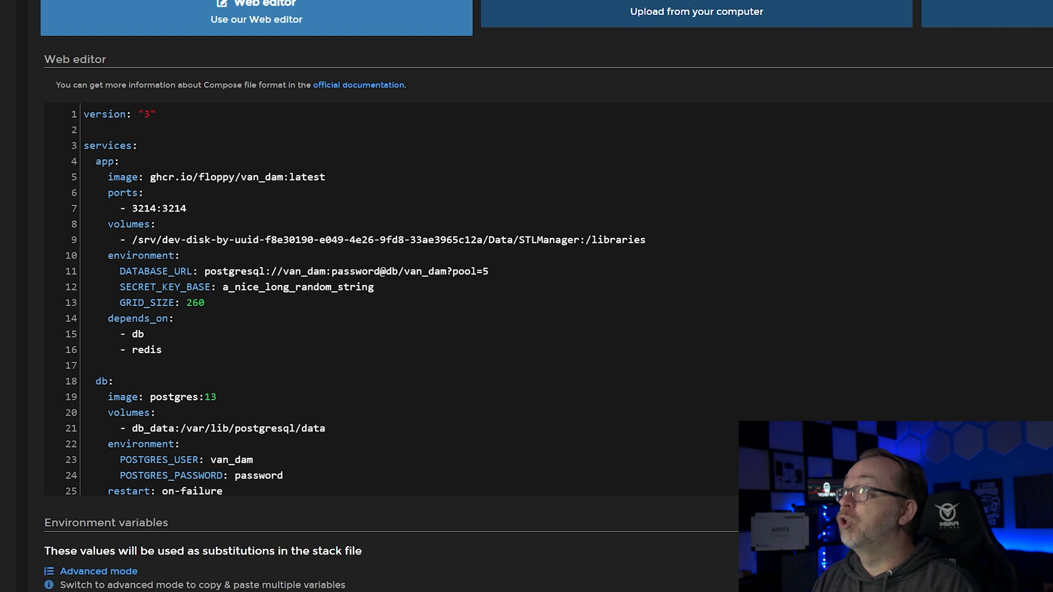
left_click_drag(137, 240, 580, 240)
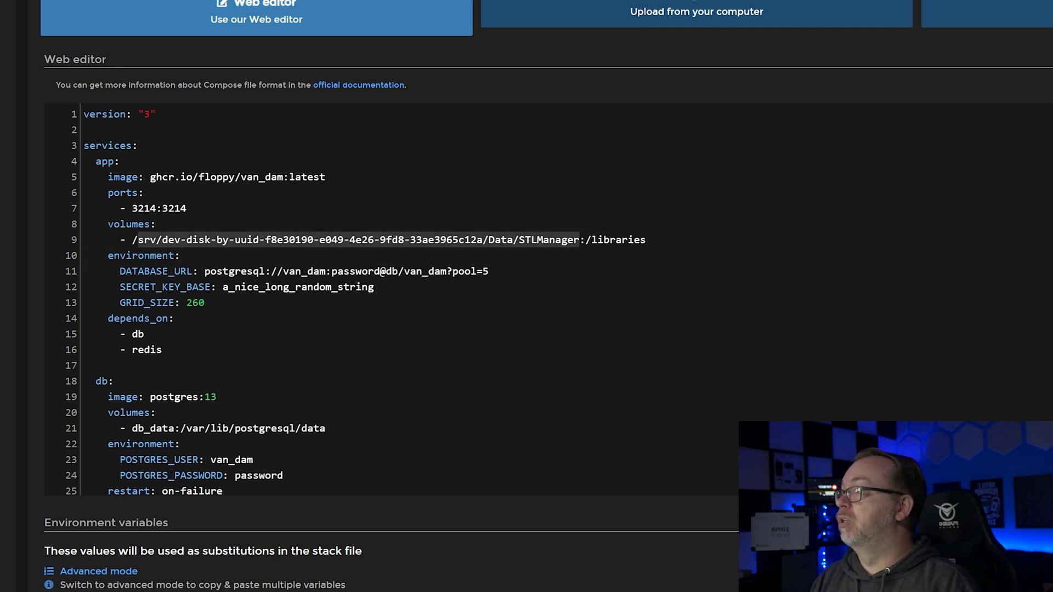
key("alt+Tab")
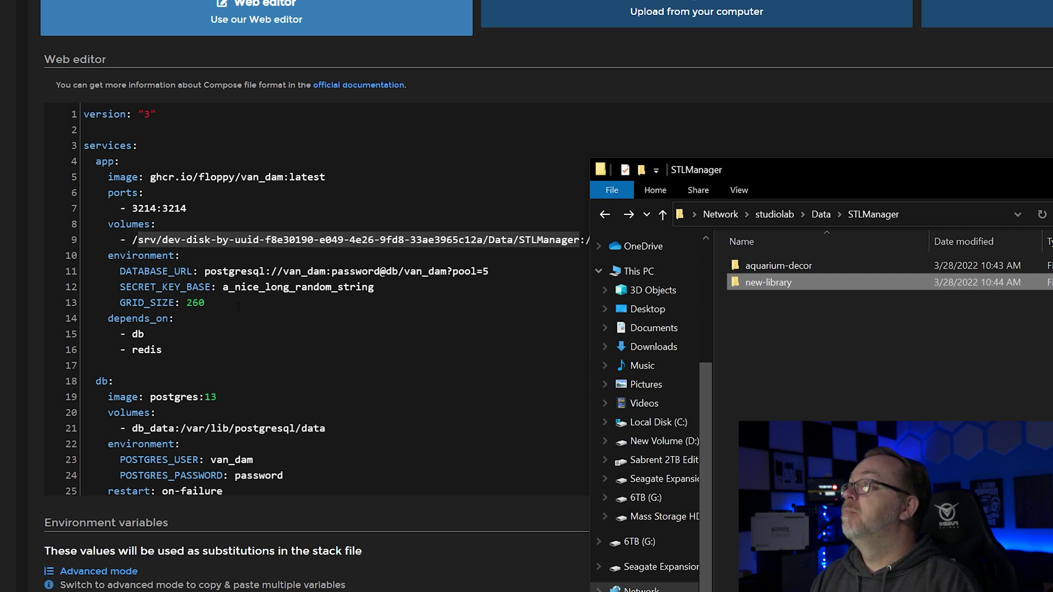
Highlight the user name in the DATABASE_URL line of the compose text and undo the accidental move of that text
left_click(131, 271)
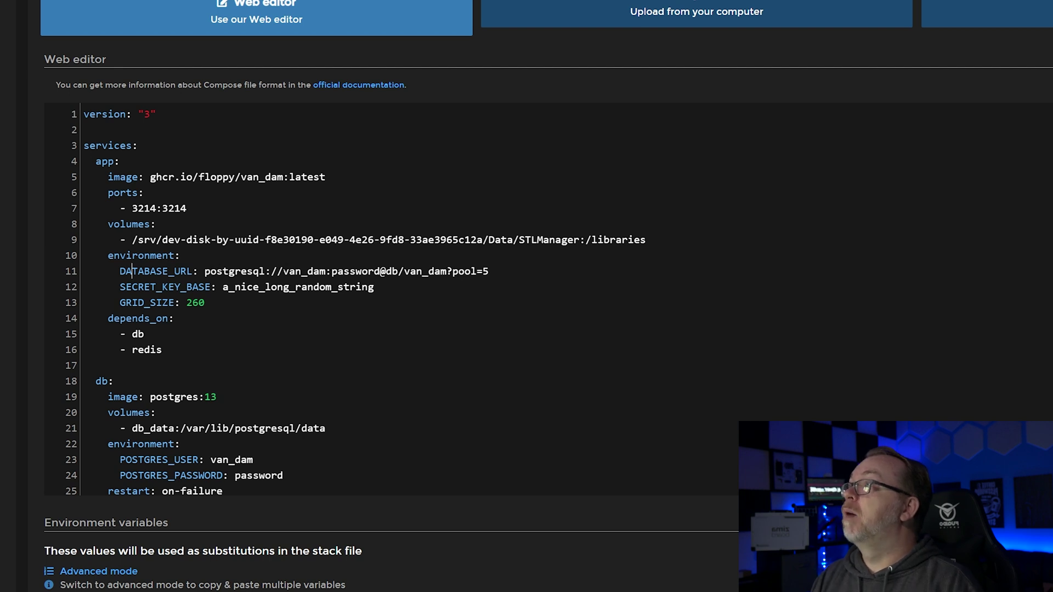
left_click_drag(283, 271, 356, 271)
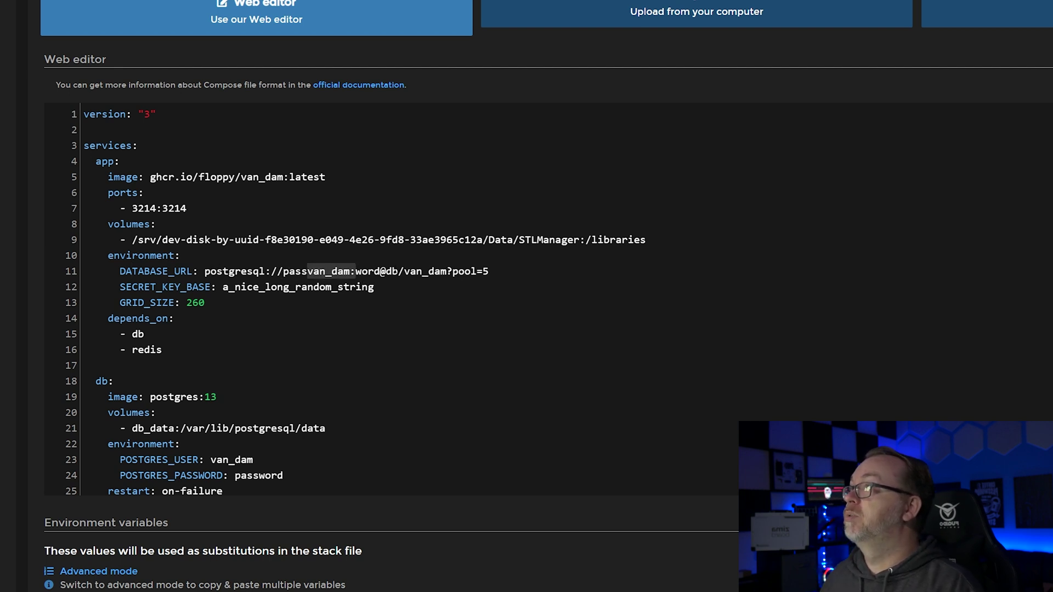
key("ctrl+z")
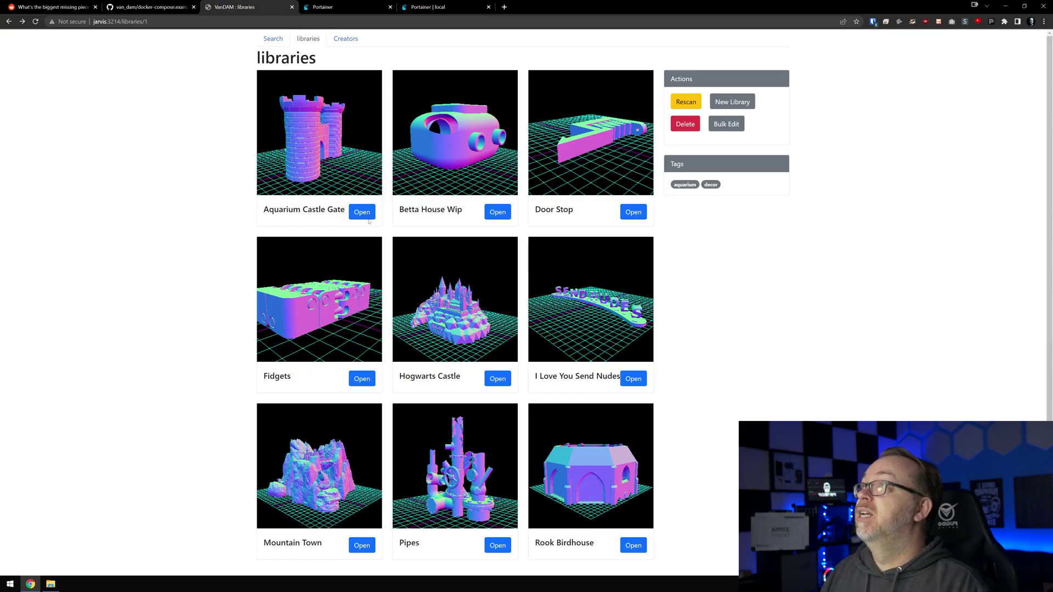
Open the Castle file of Aquarium Castle Gate in VanDAM to view its grid, and review GRID_SIZE in the stack's compose text
left_click(367, 217)
left_click(284, 277)
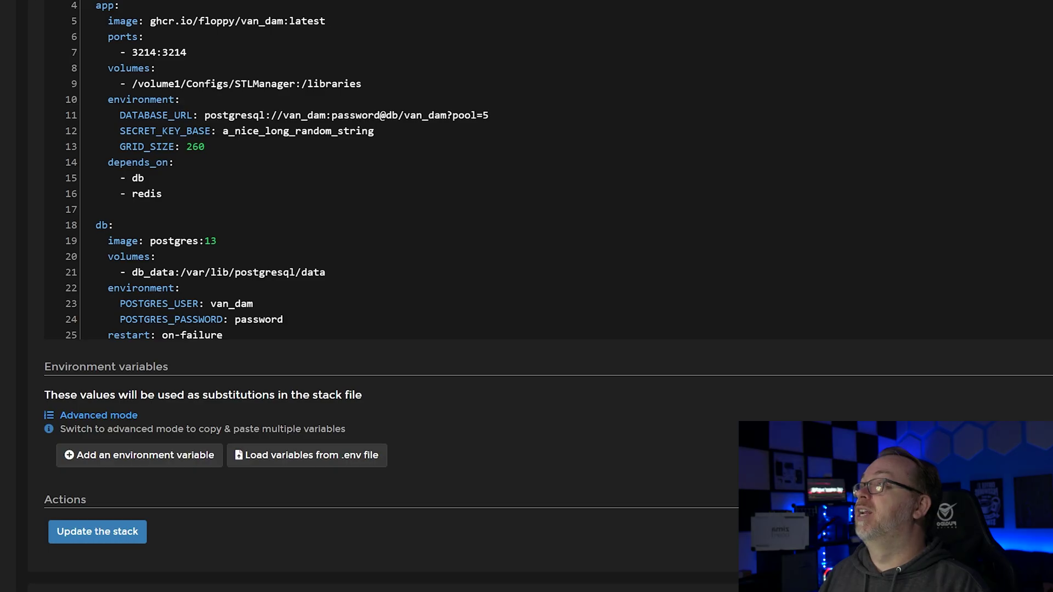
scroll(221, 335, "up", 3)
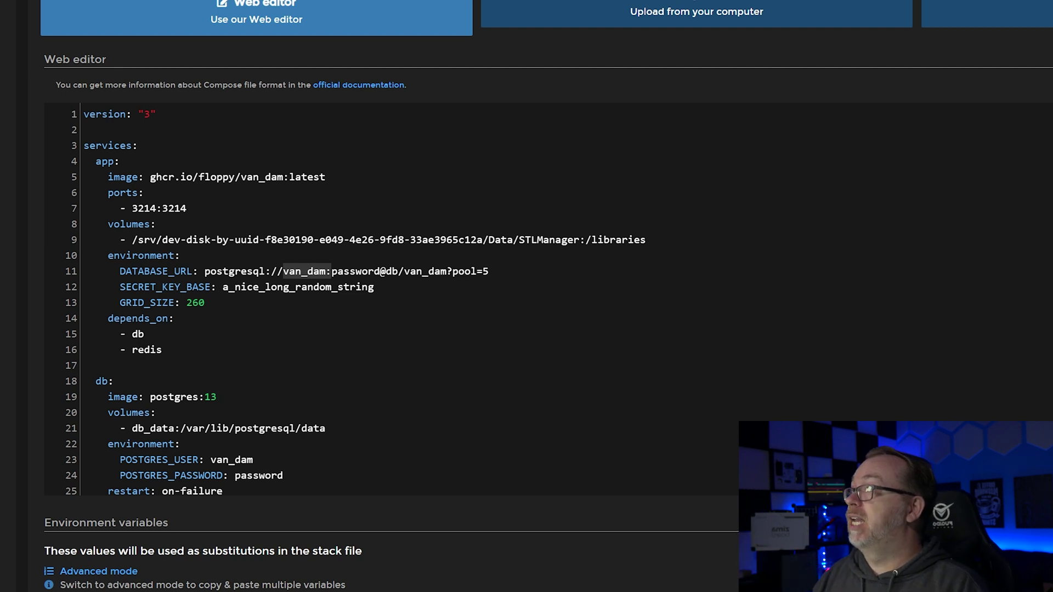
Highlight the db service's db_data volume, Postgres user and password entries, and the matching credentials in DATABASE_URL
scroll(351, 299, "down", 2)
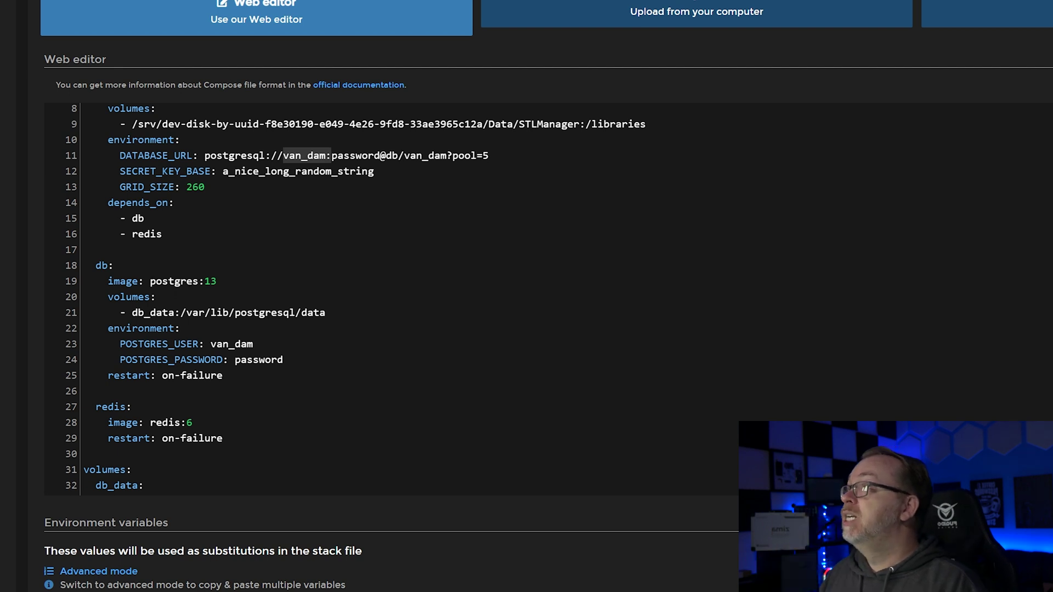
left_click(153, 313)
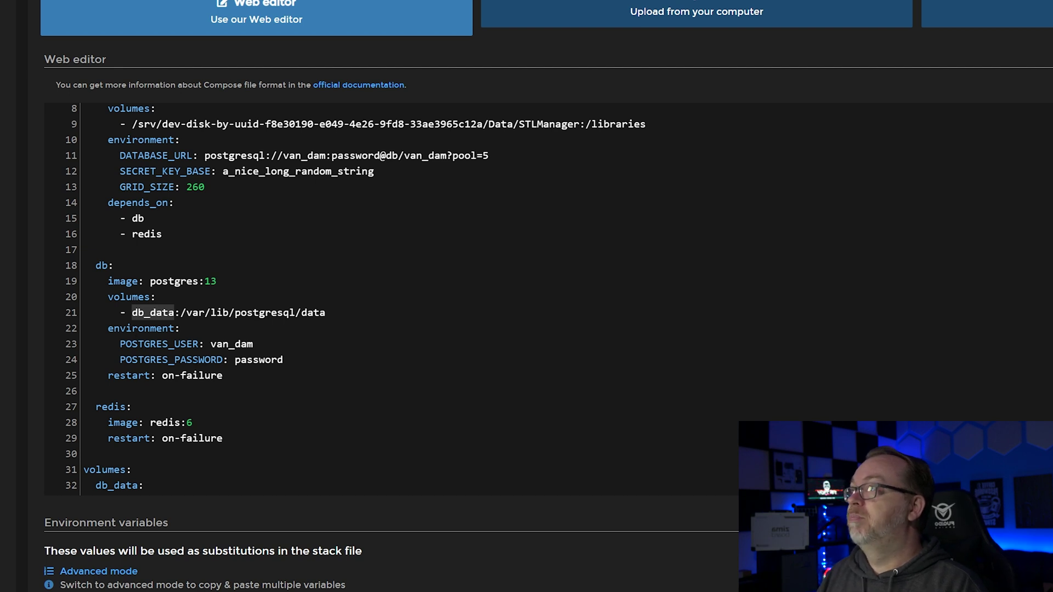
left_click(228, 343)
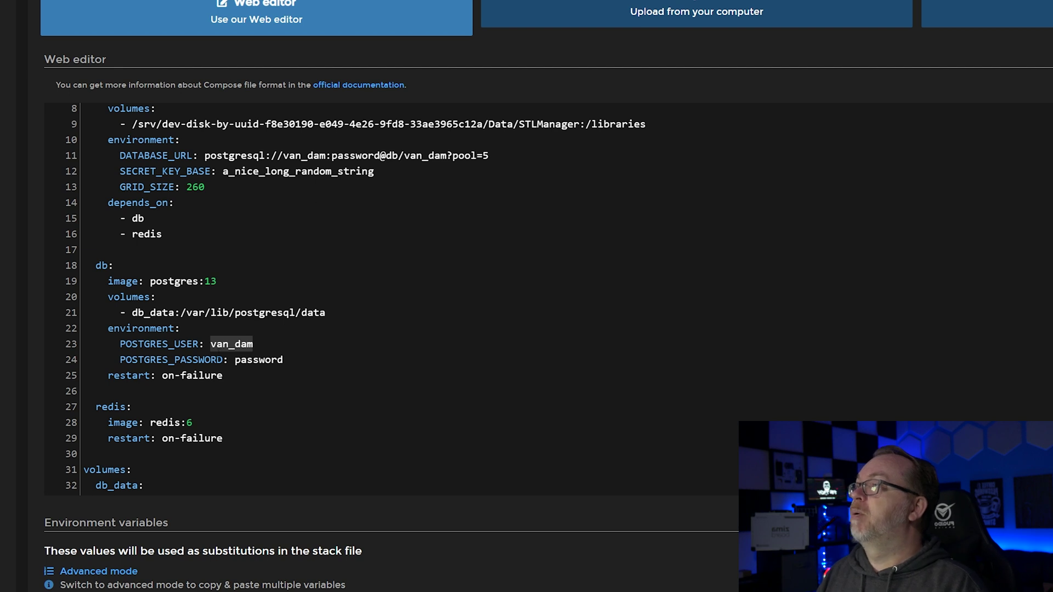
left_click(259, 360)
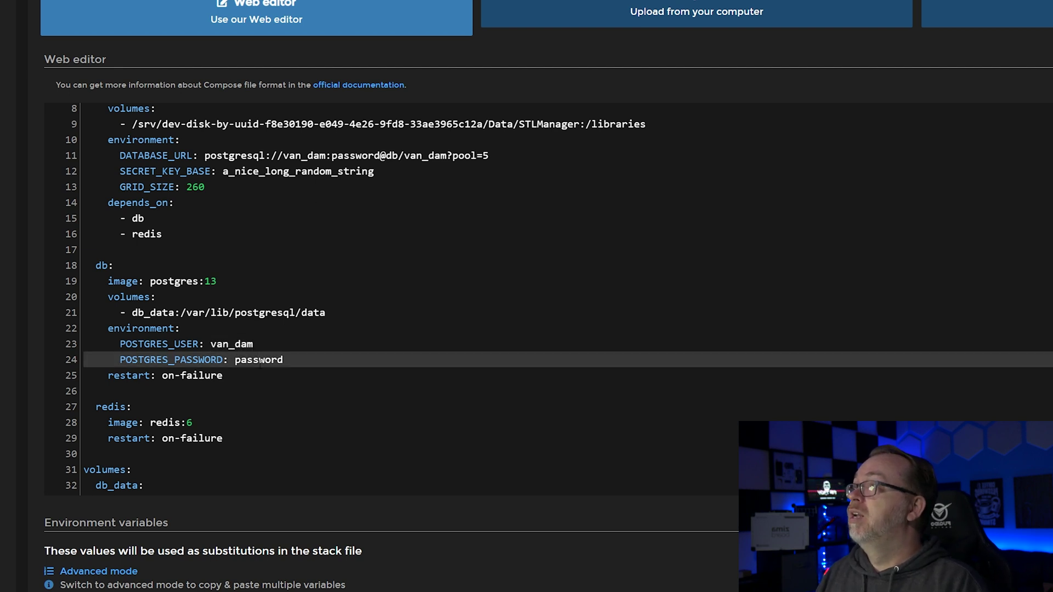
left_click_drag(277, 156, 362, 155)
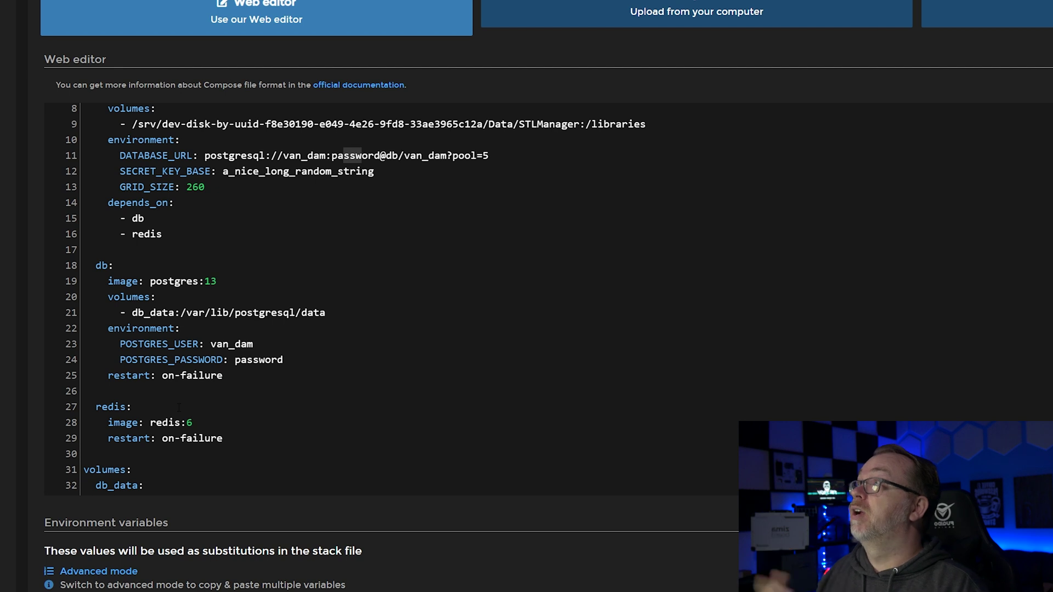
Deploy the stlmanager stack
scroll(305, 292, "down", 3)
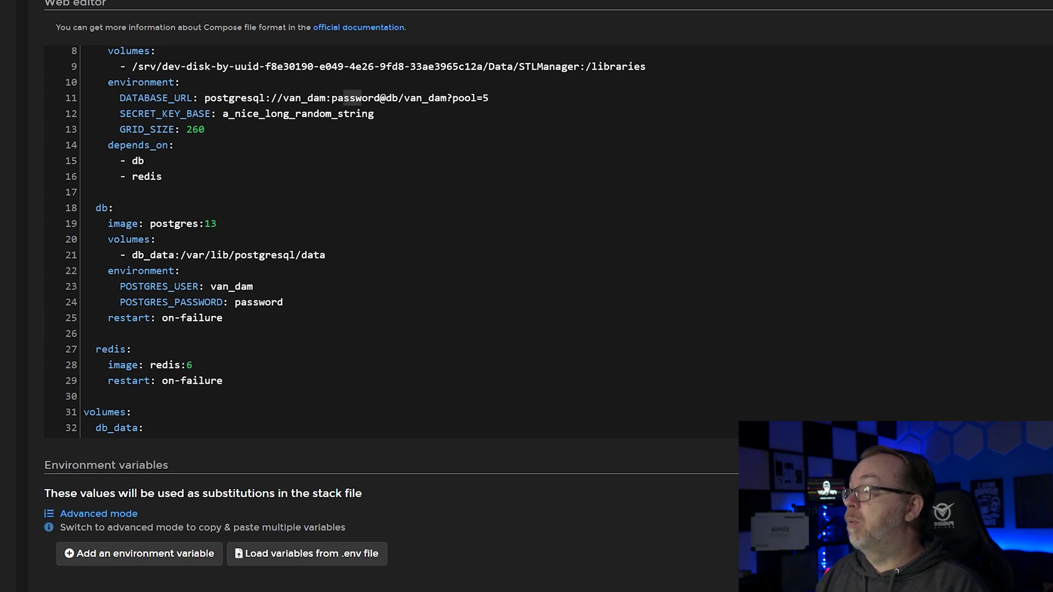
scroll(120, 542, "down", 2)
left_click(120, 540)
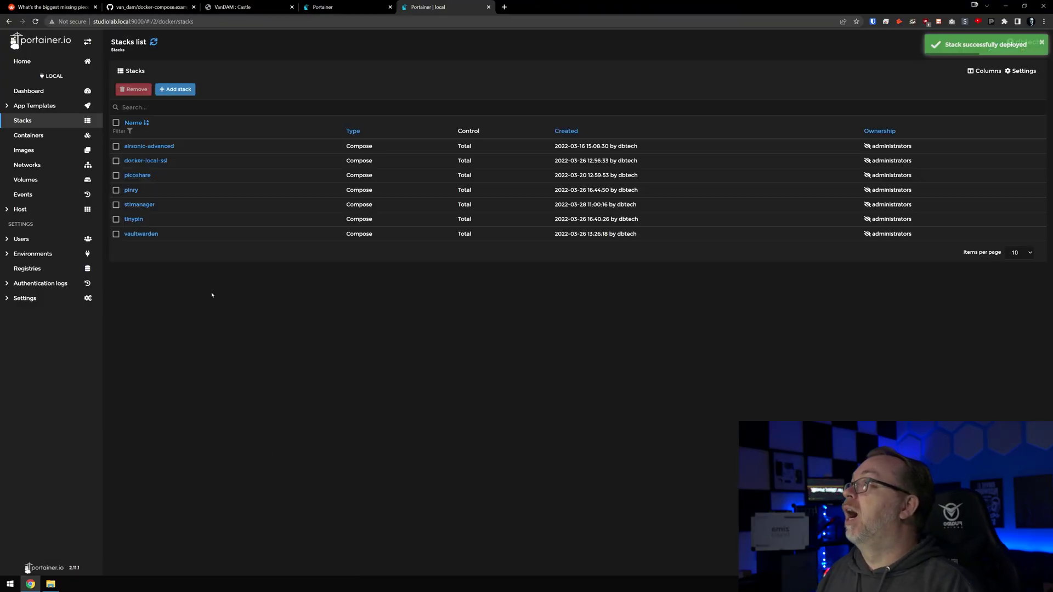
Open the stlmanager stack, check the logs of the stlmanager_app_1 container, and open the app at its published port 3214
left_click(136, 205)
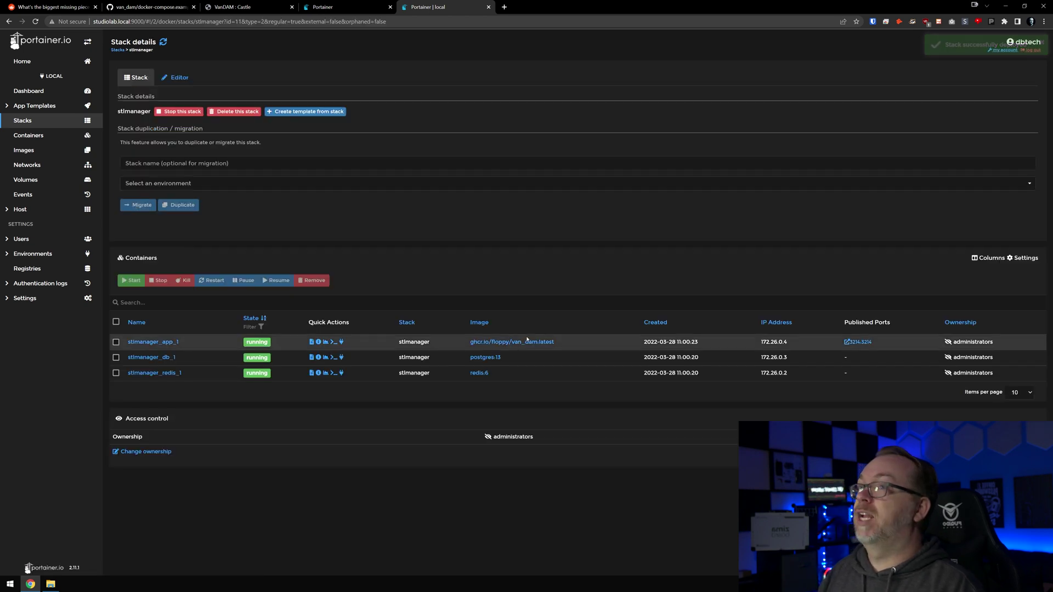
left_click(311, 342)
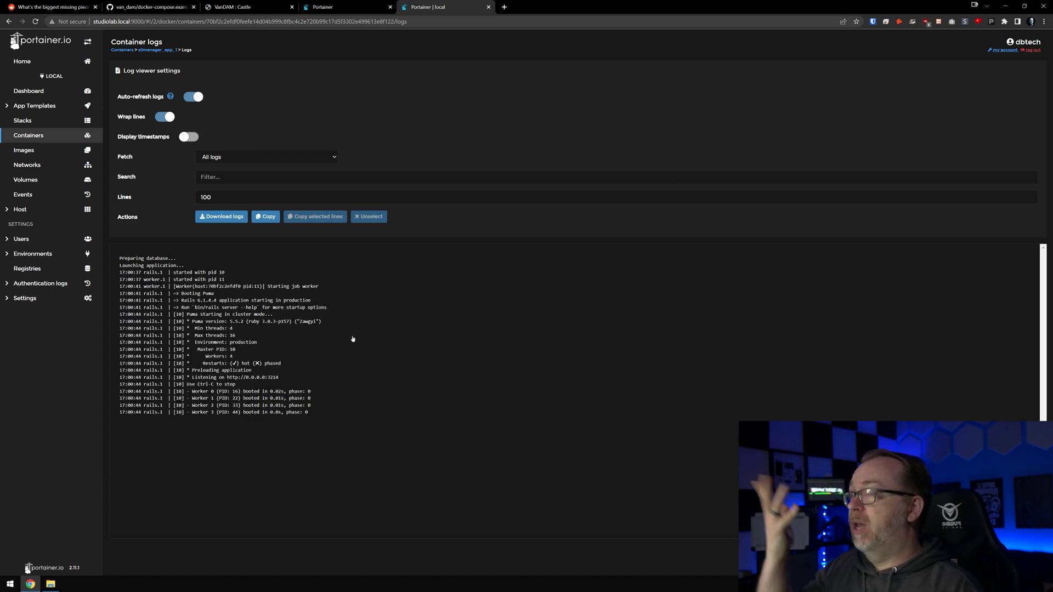
key("alt+Left")
left_click(854, 342)
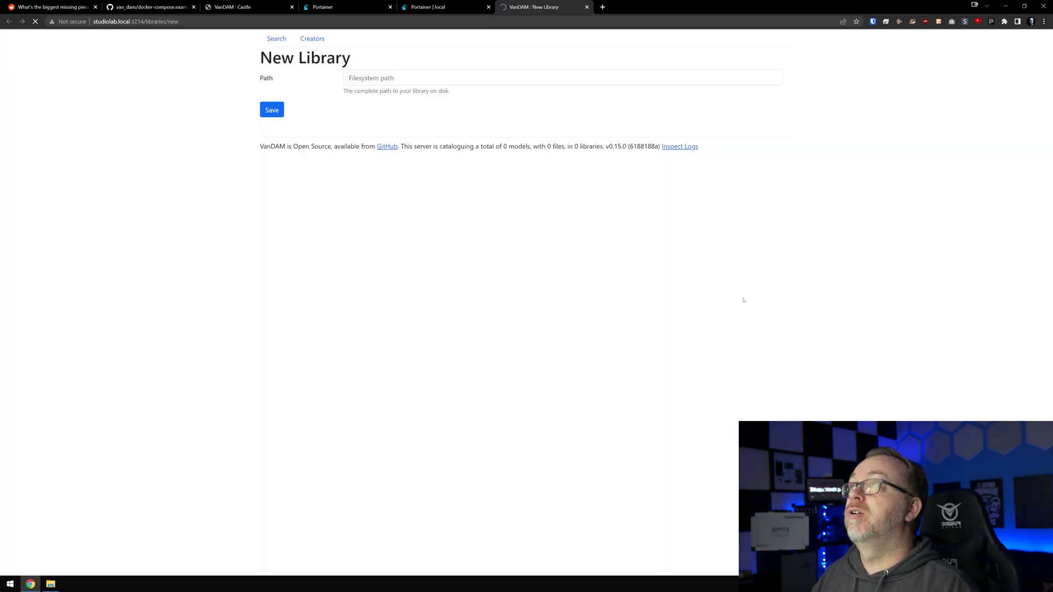
Look up the container-side library path in the stlmanager stack's compose file and save a new VanDAM library with the path /libraries
left_click(362, 78)
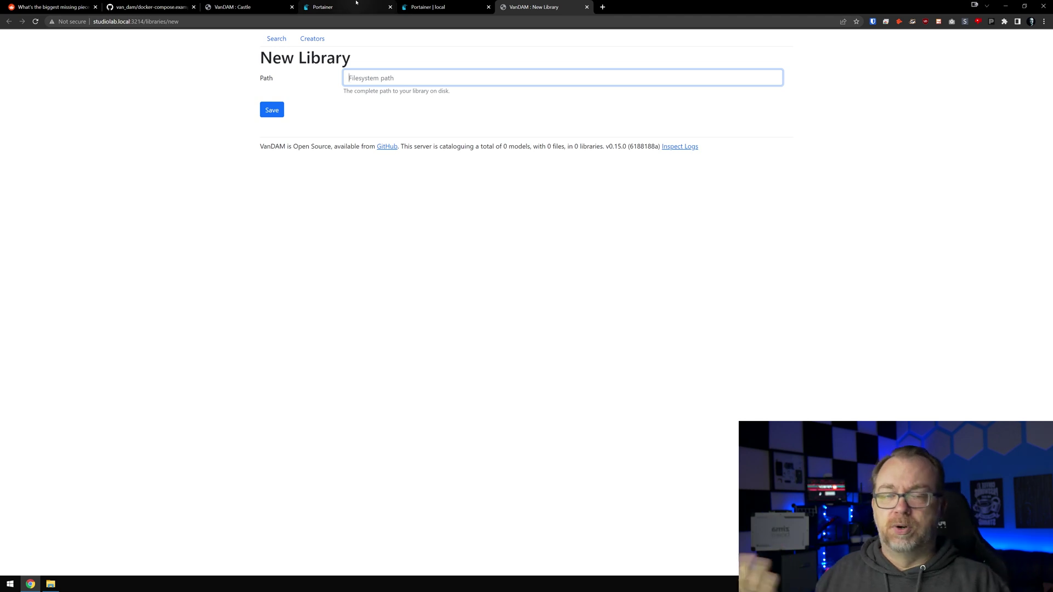
left_click(423, 6)
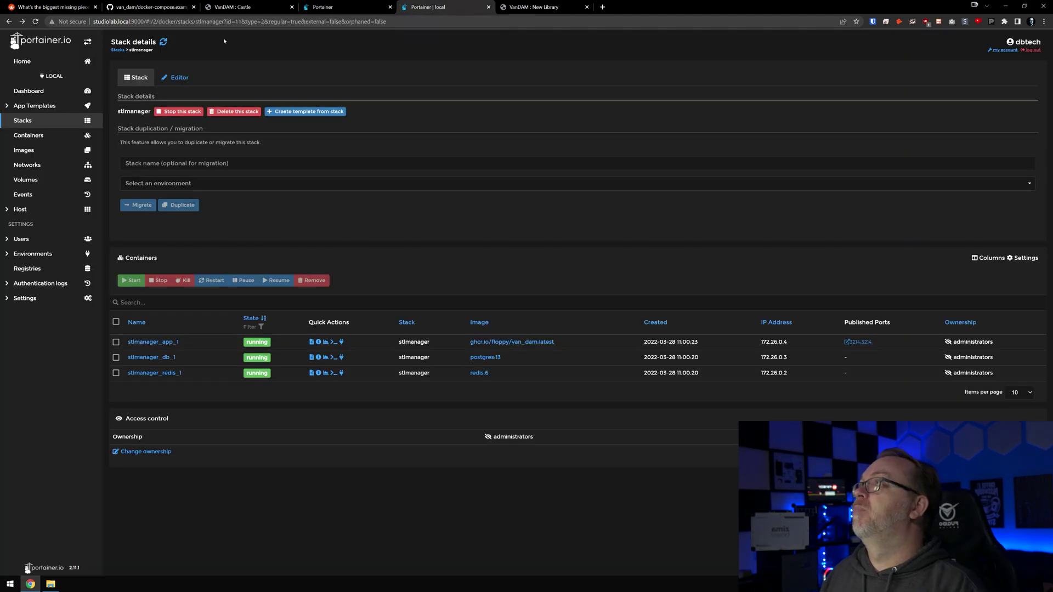
left_click(178, 77)
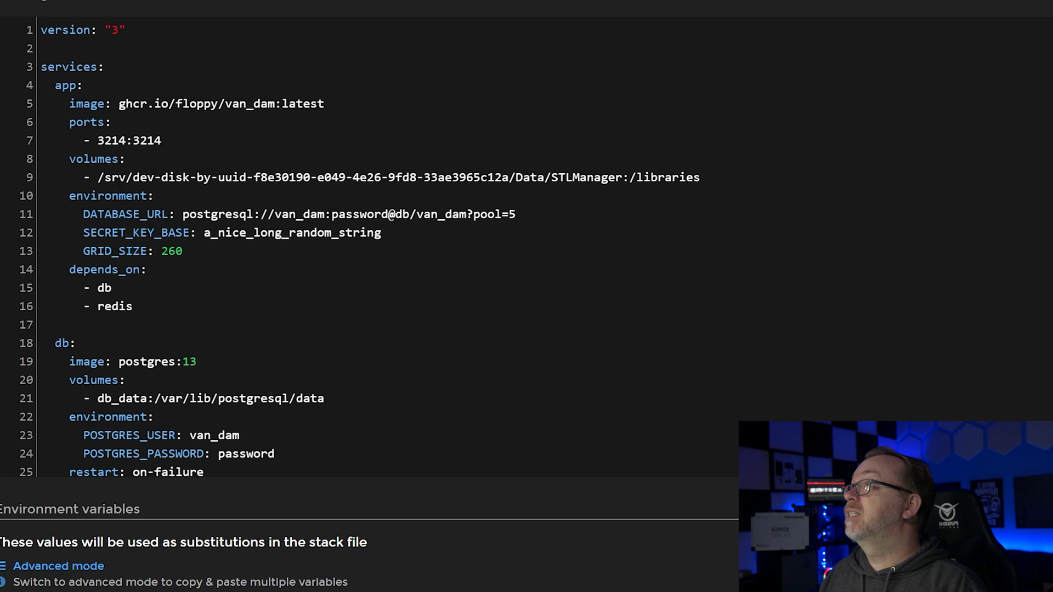
left_click_drag(101, 177, 631, 180)
left_click(629, 177)
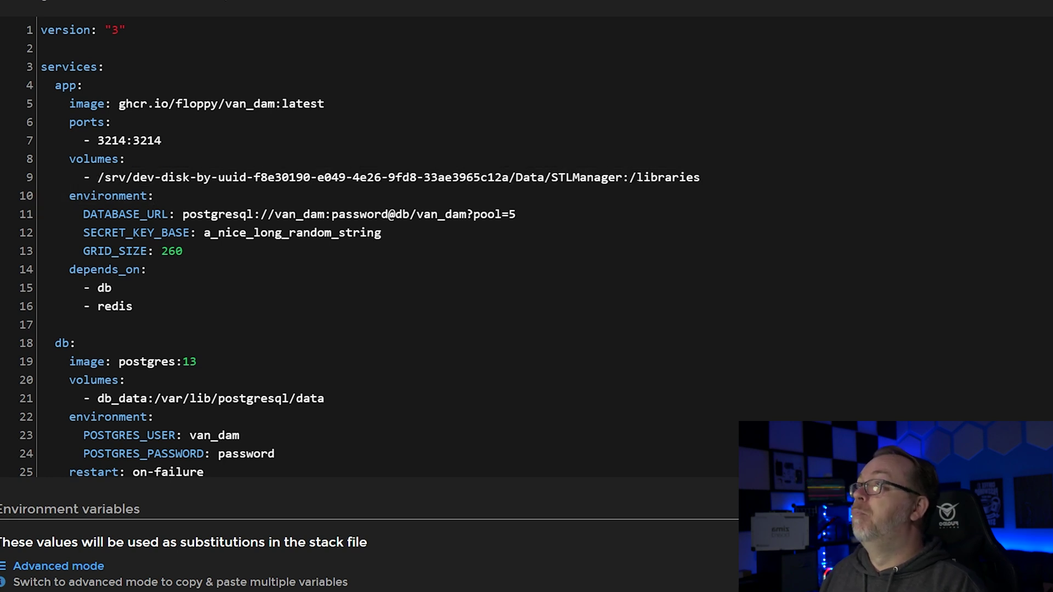
left_click_drag(630, 177, 707, 181)
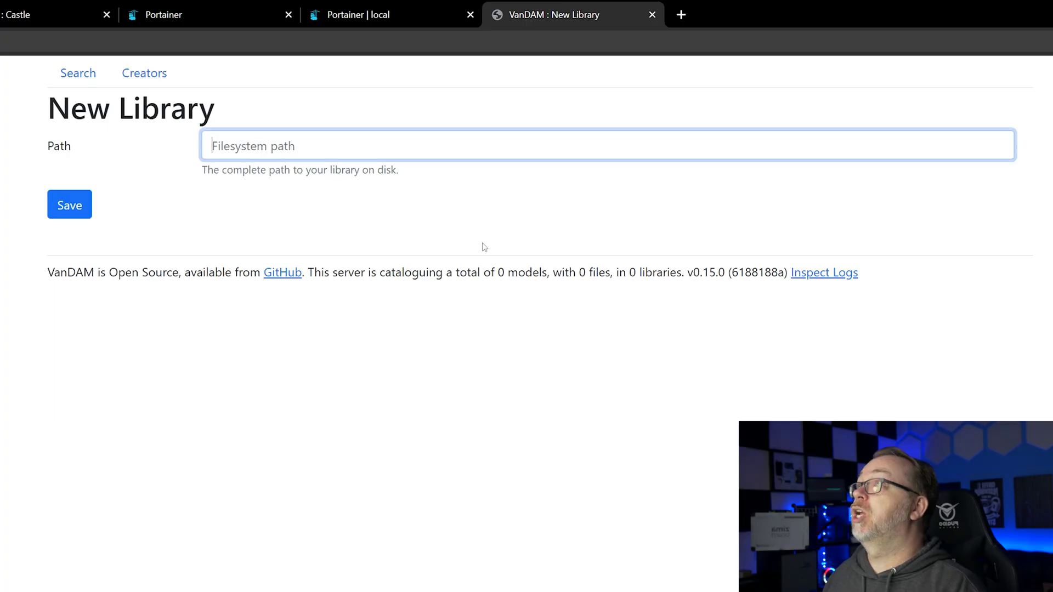
type("/libraries")
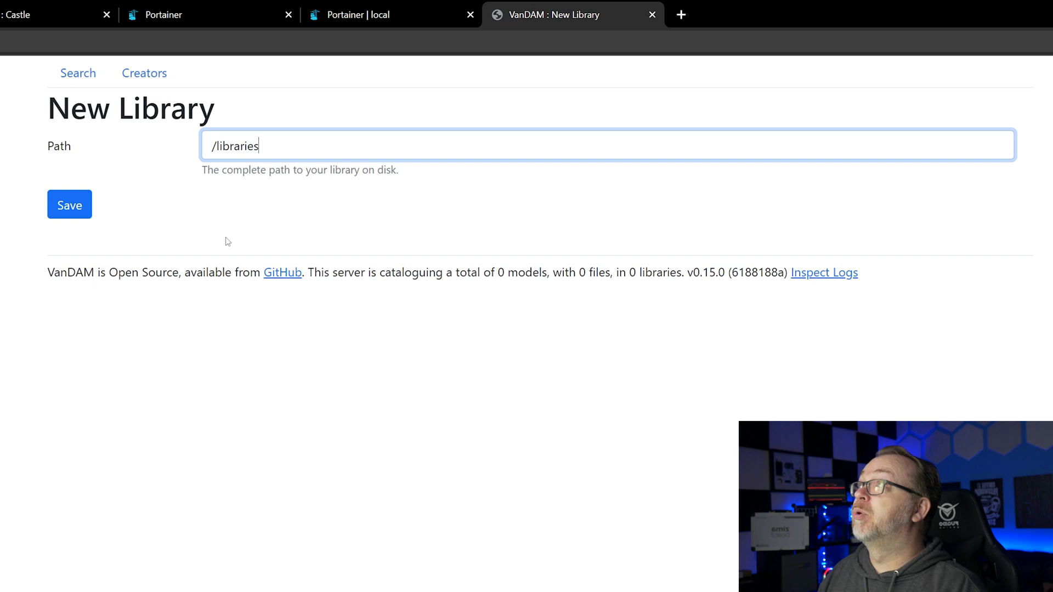
left_click(75, 221)
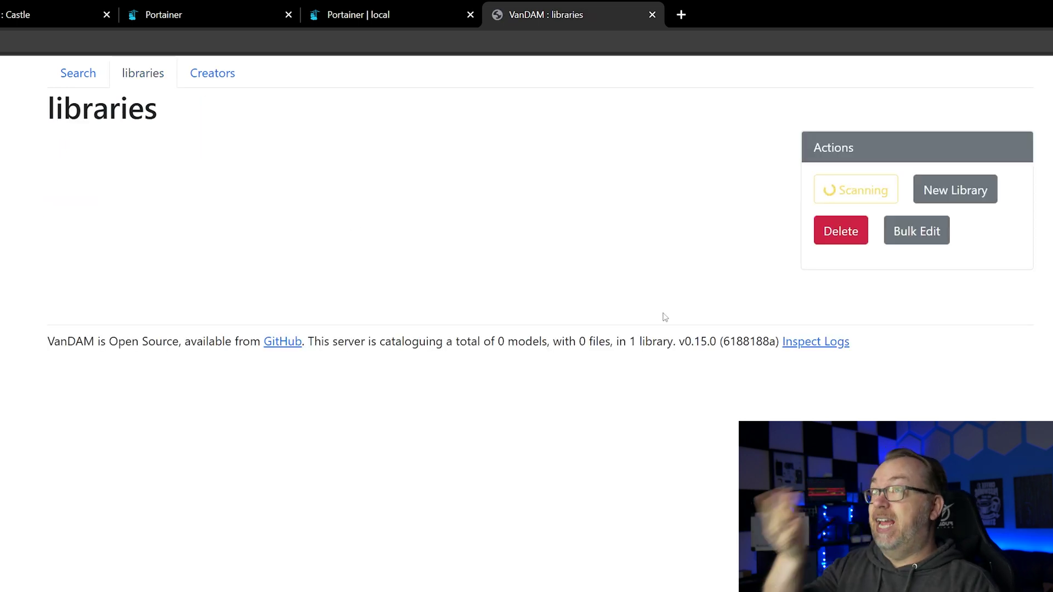
Open the libraries page in a new browser tab and compare its models with the folders inside STLManager in File Explorer
left_click(299, 38)
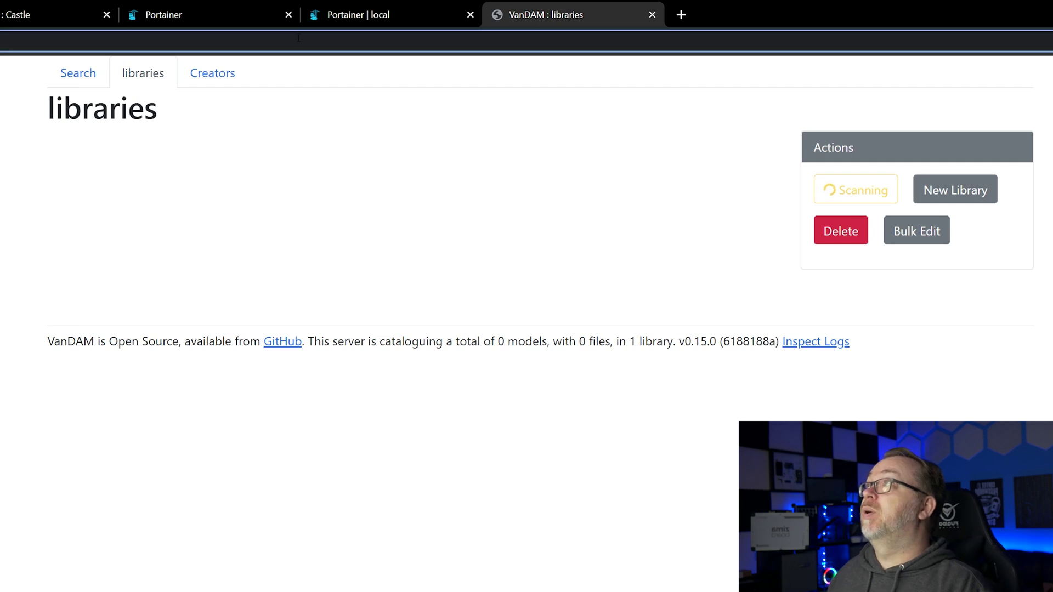
key("ctrl+t")
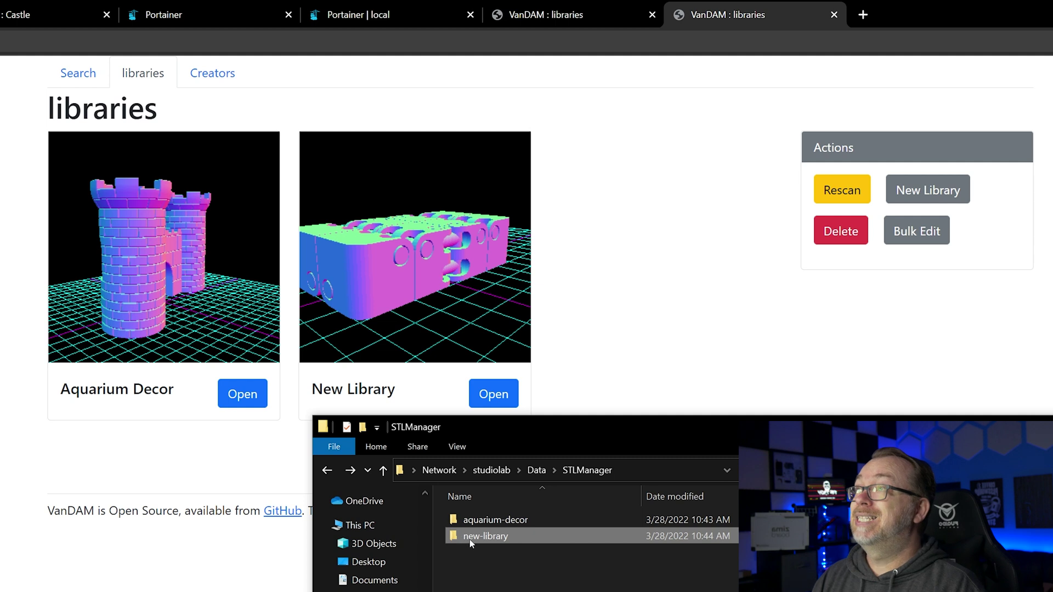
mouse_move(486, 538)
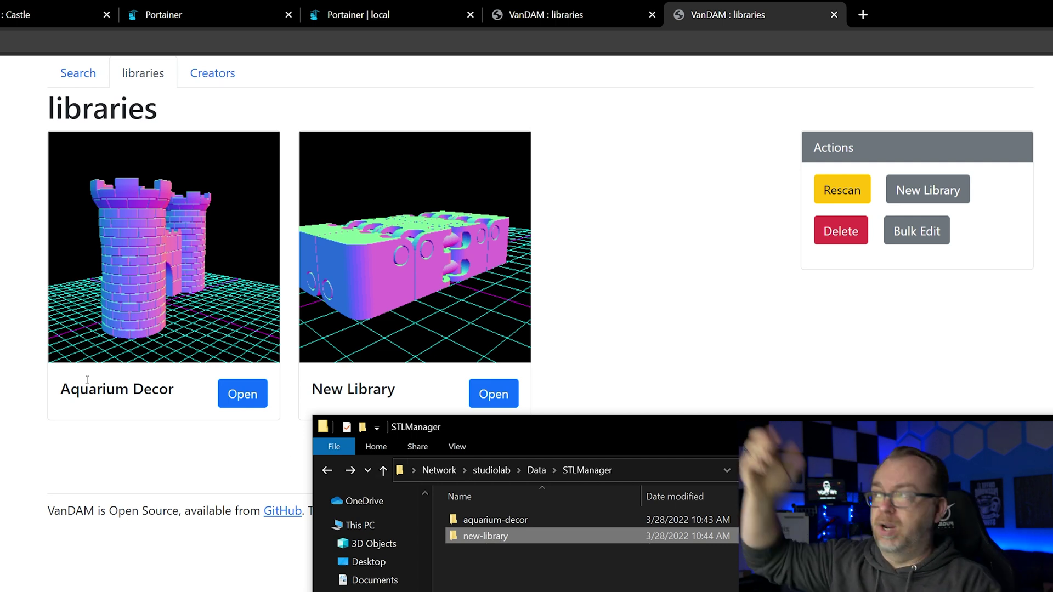
Open the Pipesexmpl file's details from the Aquarium Decor model and rotate its 3D preview to inspect it from another angle
left_click(231, 392)
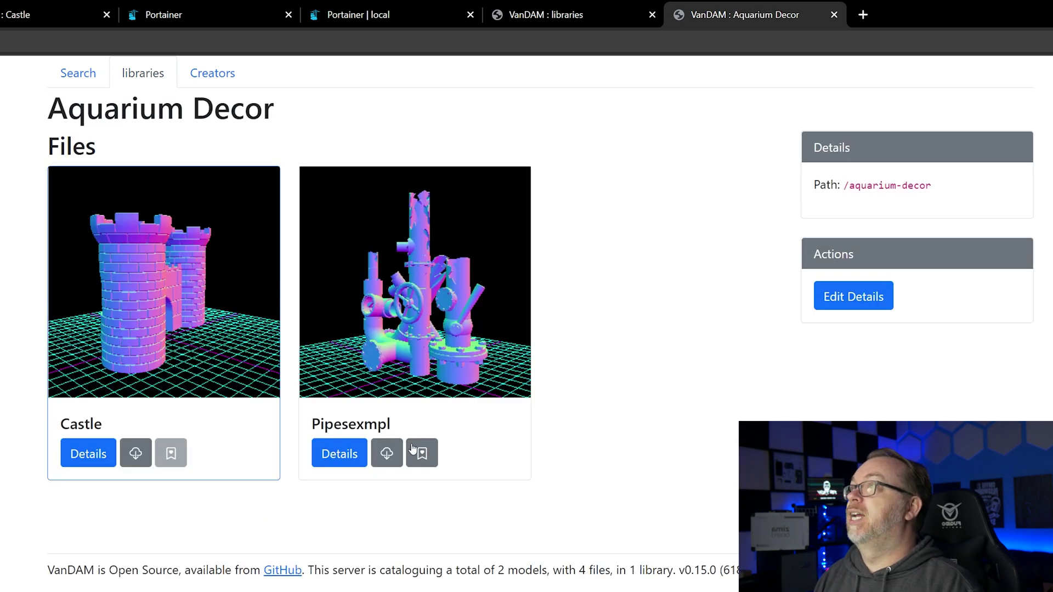
left_click(339, 454)
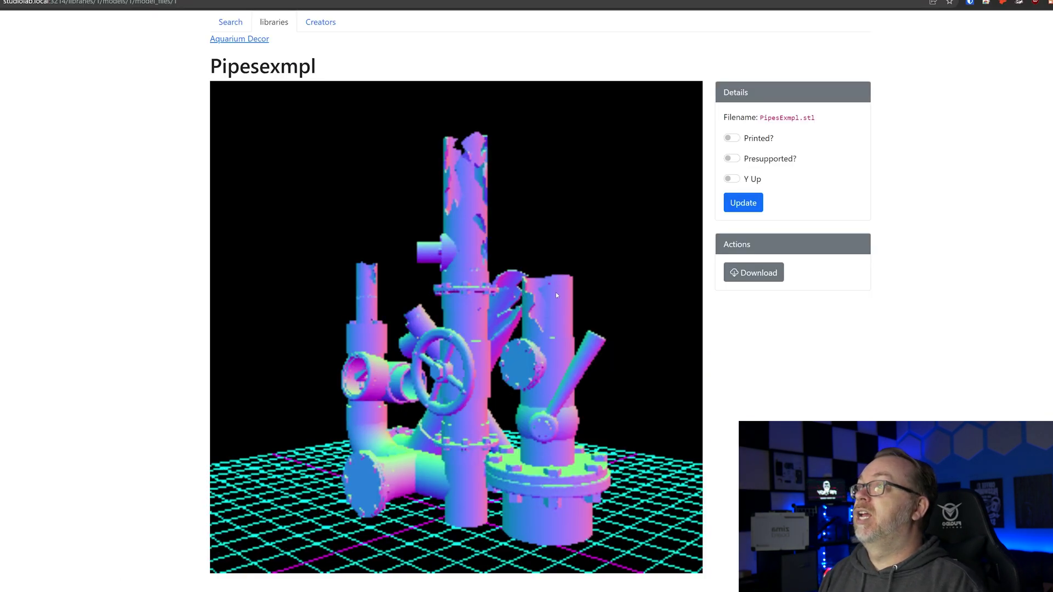
left_click_drag(556, 295, 376, 229)
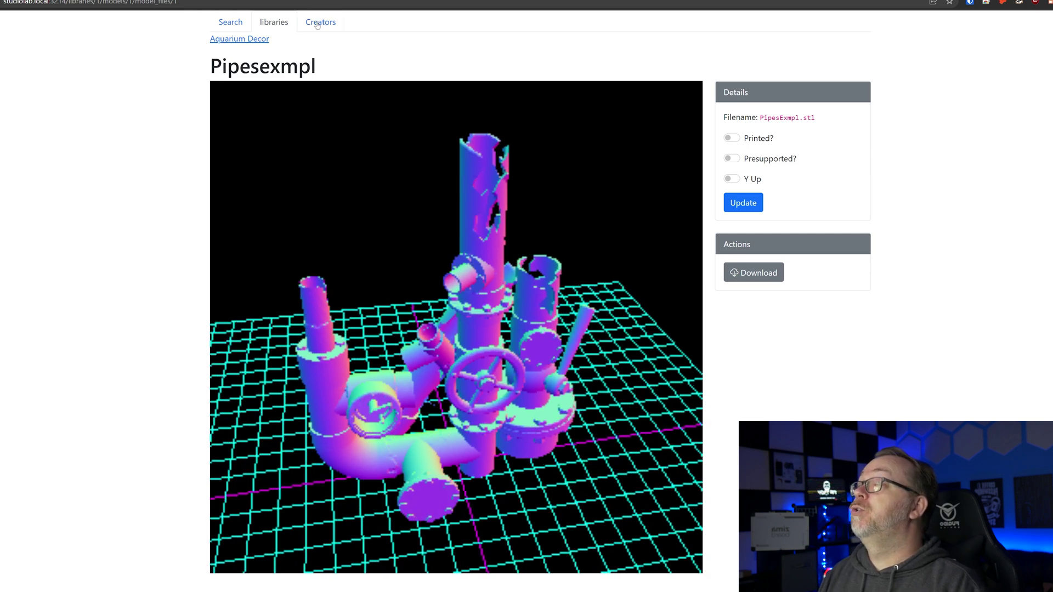
Return to the libraries overview, view the Creators page, and go back to the libraries overview
left_click(268, 25)
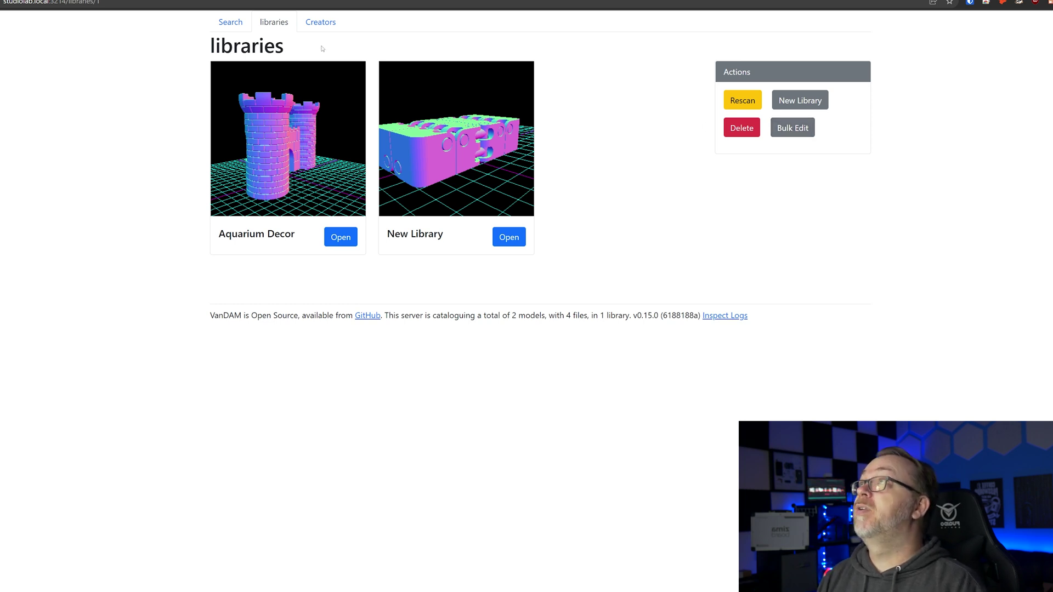
left_click(321, 25)
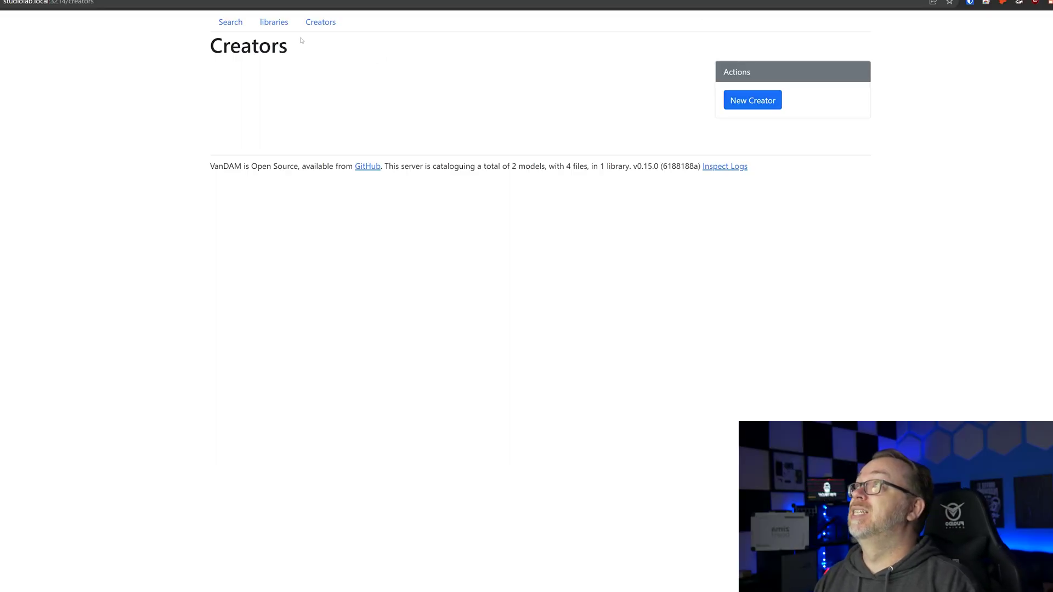
left_click(281, 23)
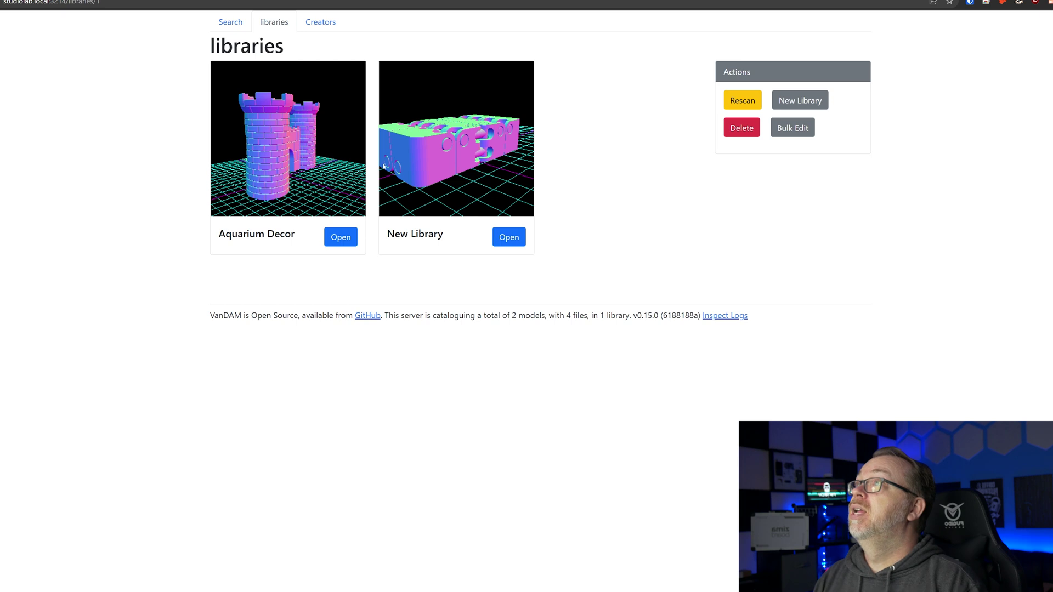
Open the New Library model's files and switch to File Explorer to compare them with the folders in STLManager
left_click(508, 237)
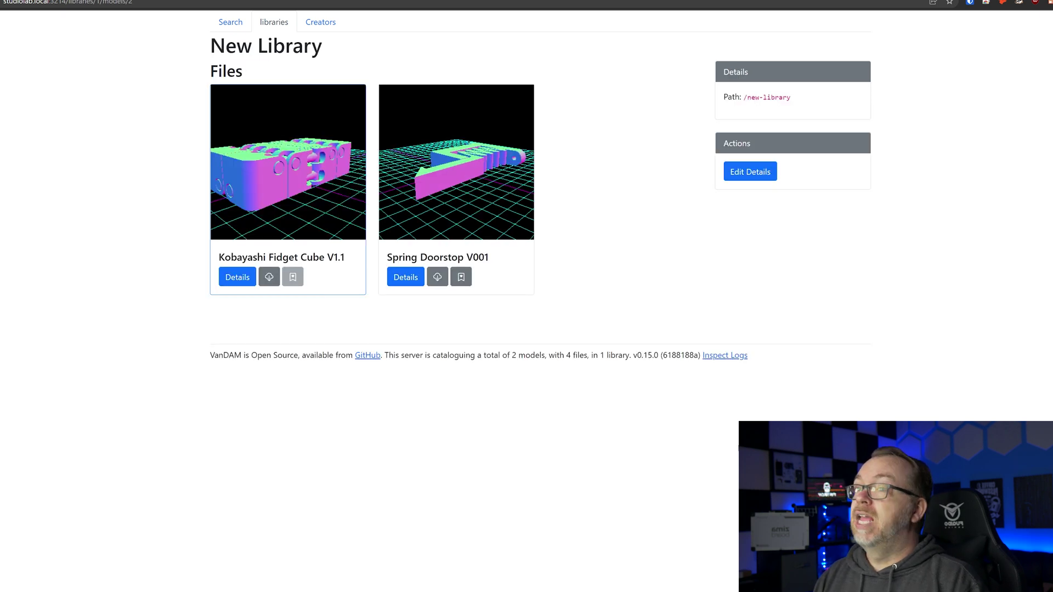
key("alt+Tab")
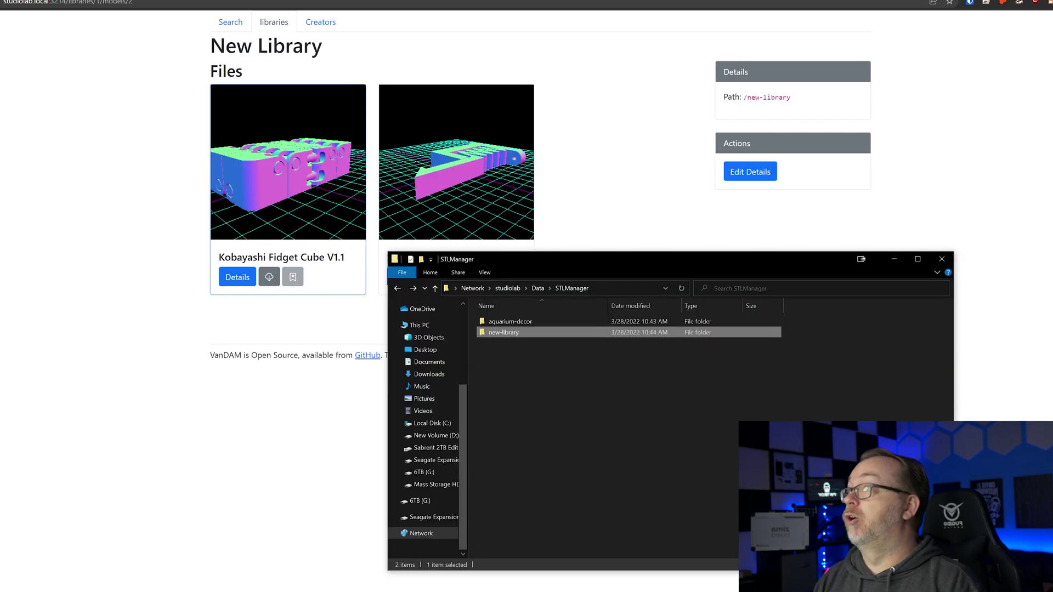
left_click(531, 515)
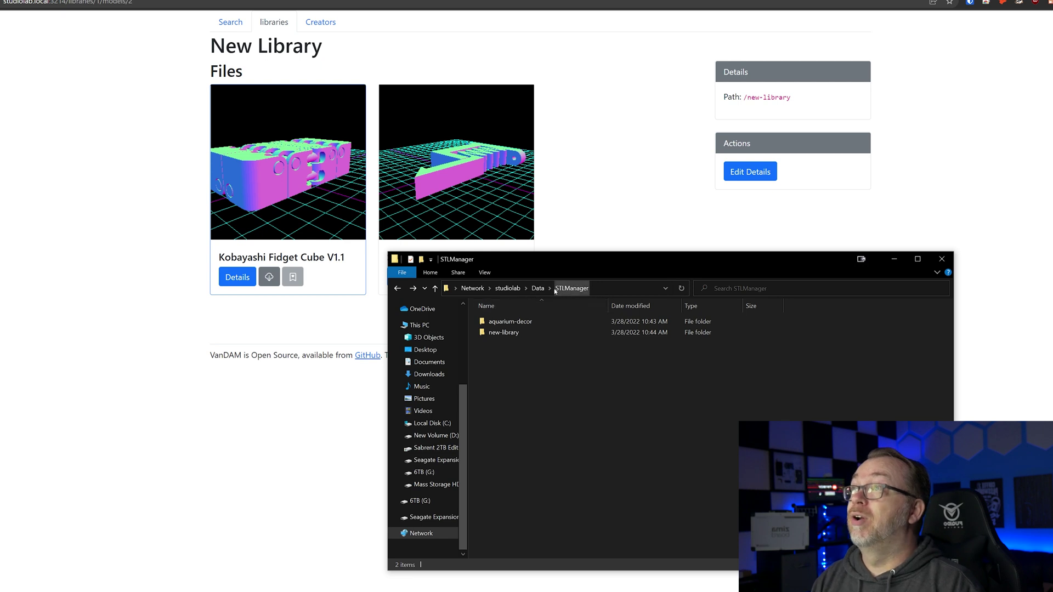